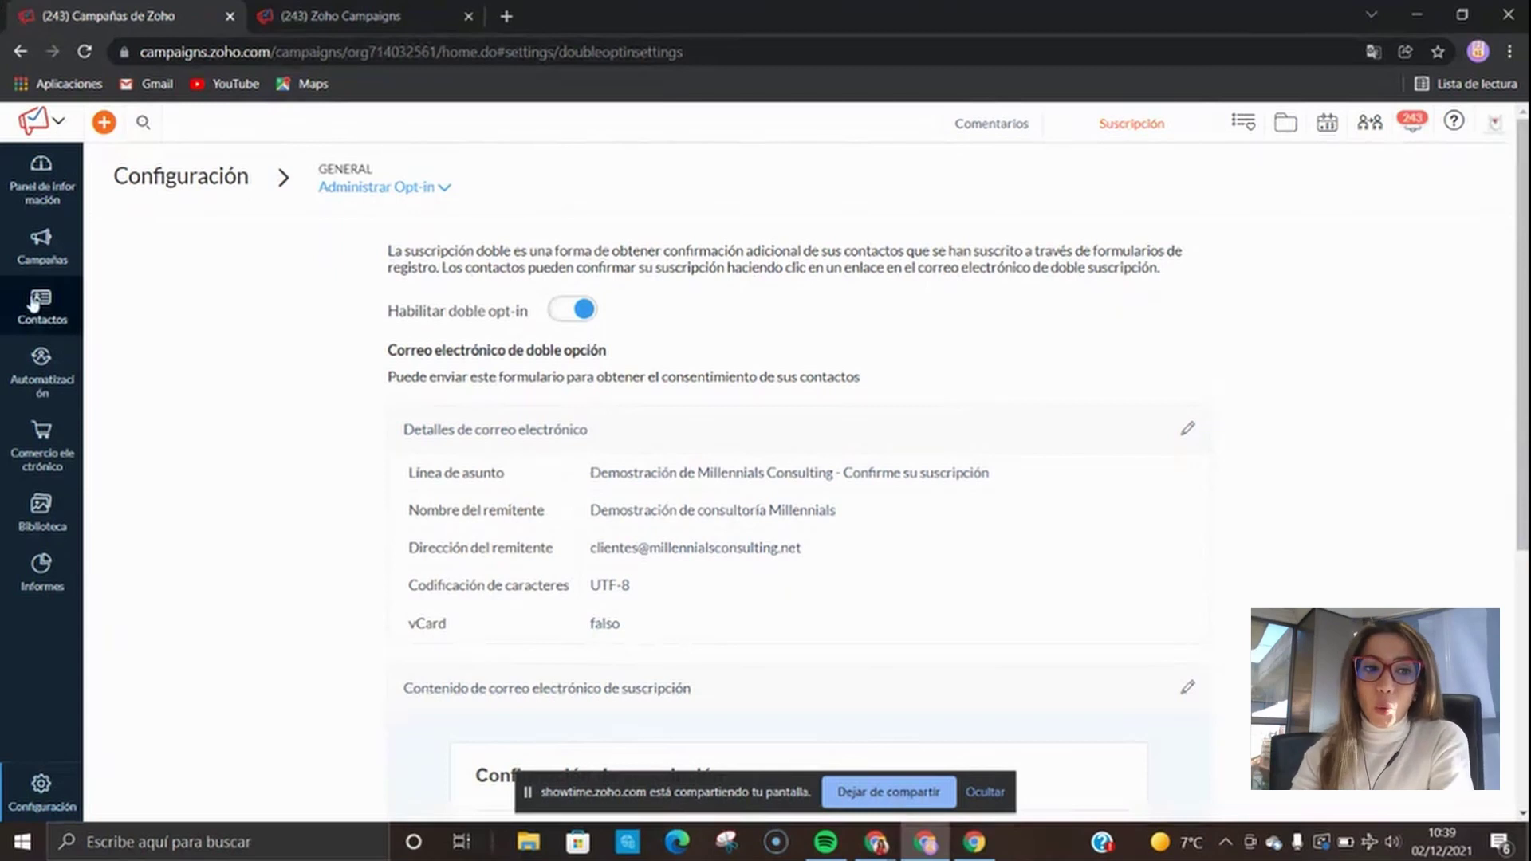
Step: Open the topic management page for contacts and review the products and their topics
mouse_move(31, 301)
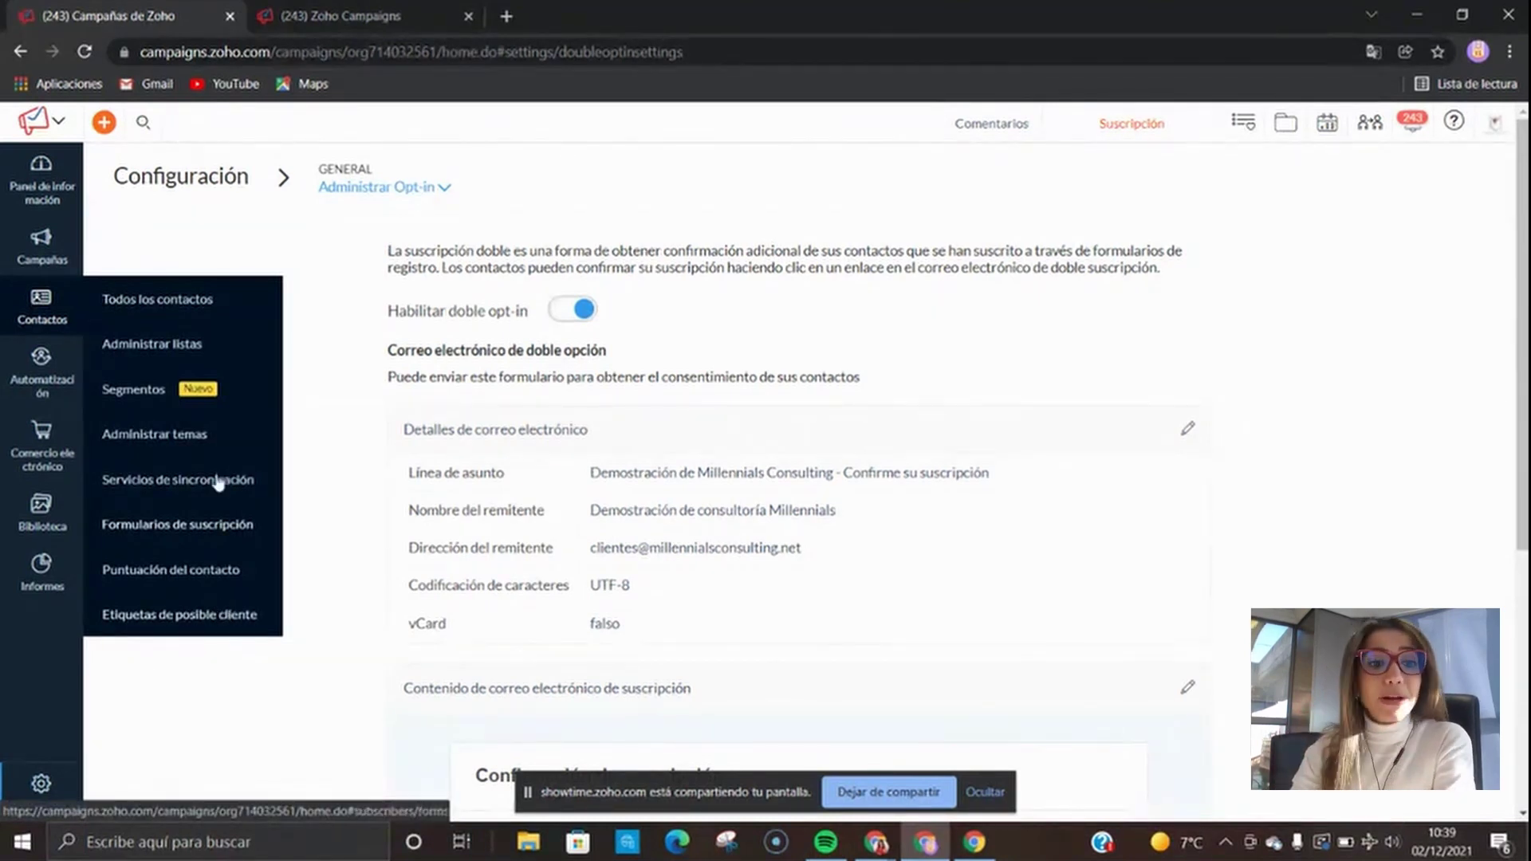
click(186, 437)
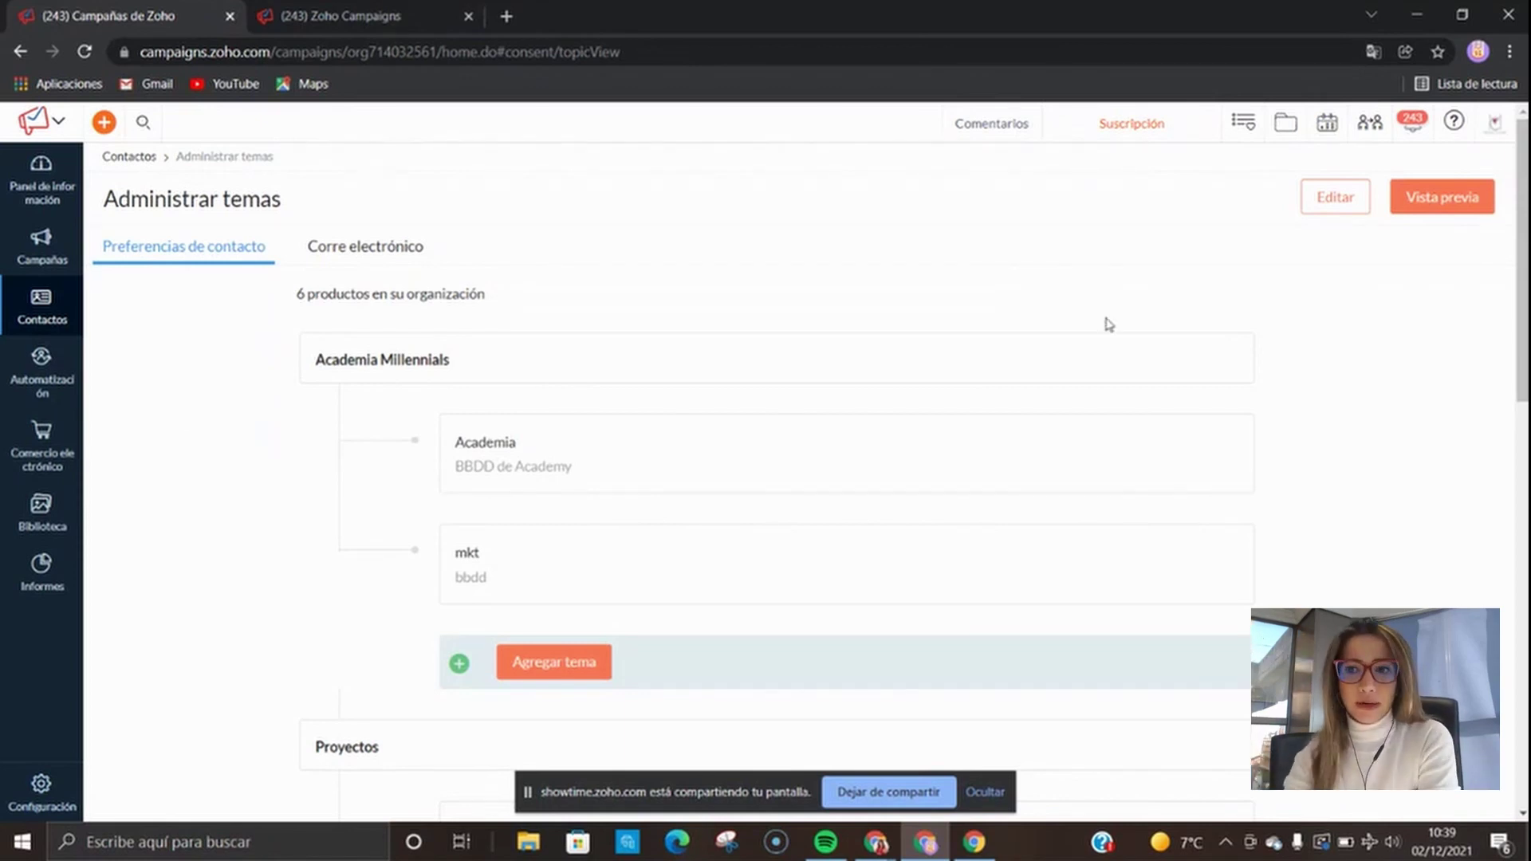
scroll(1117, 558, down, 5)
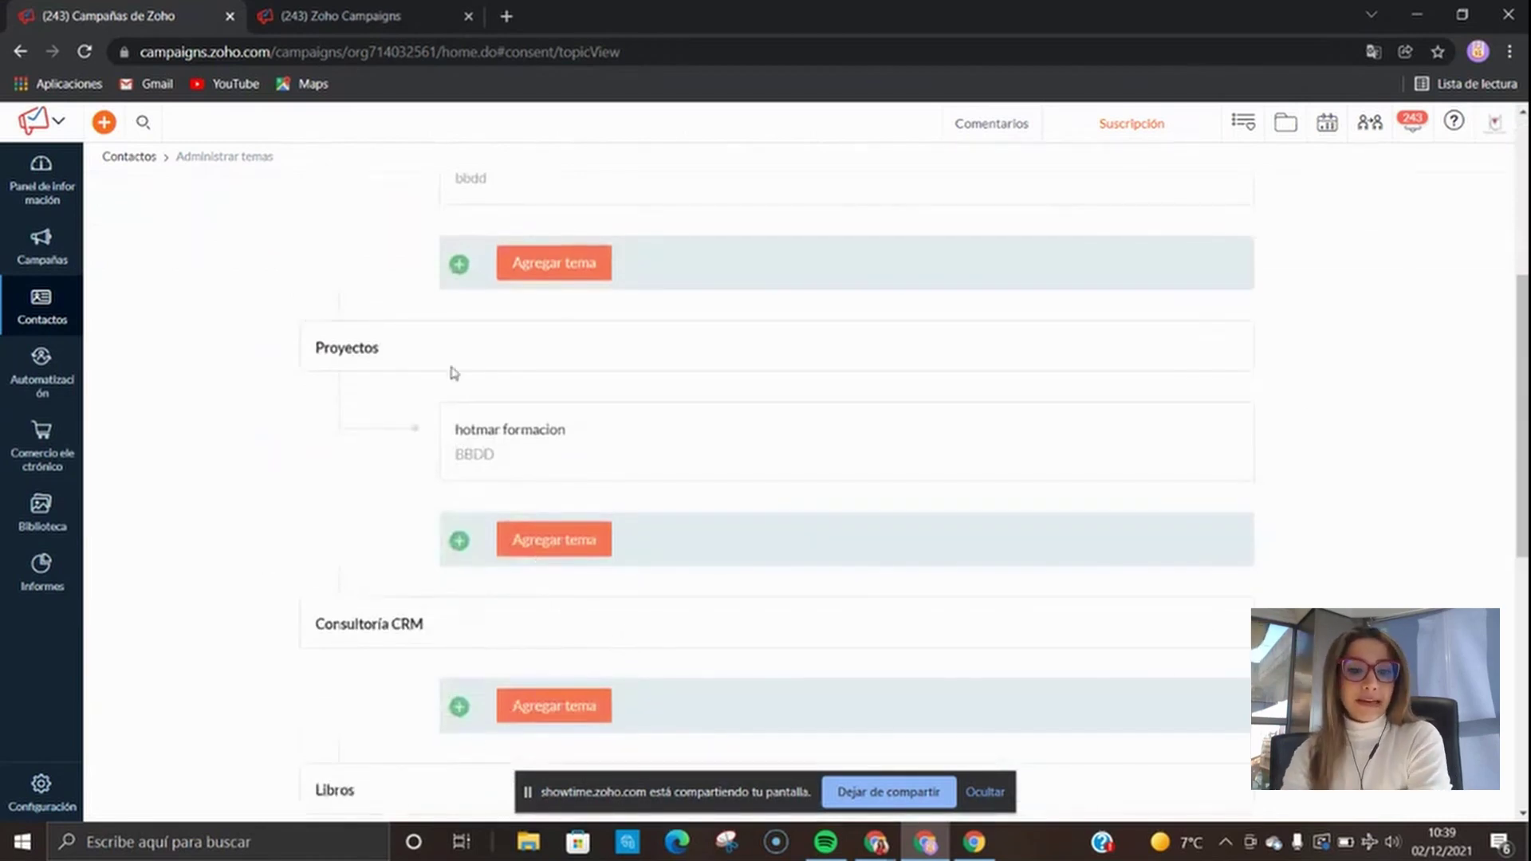
scroll(427, 718, down, 4)
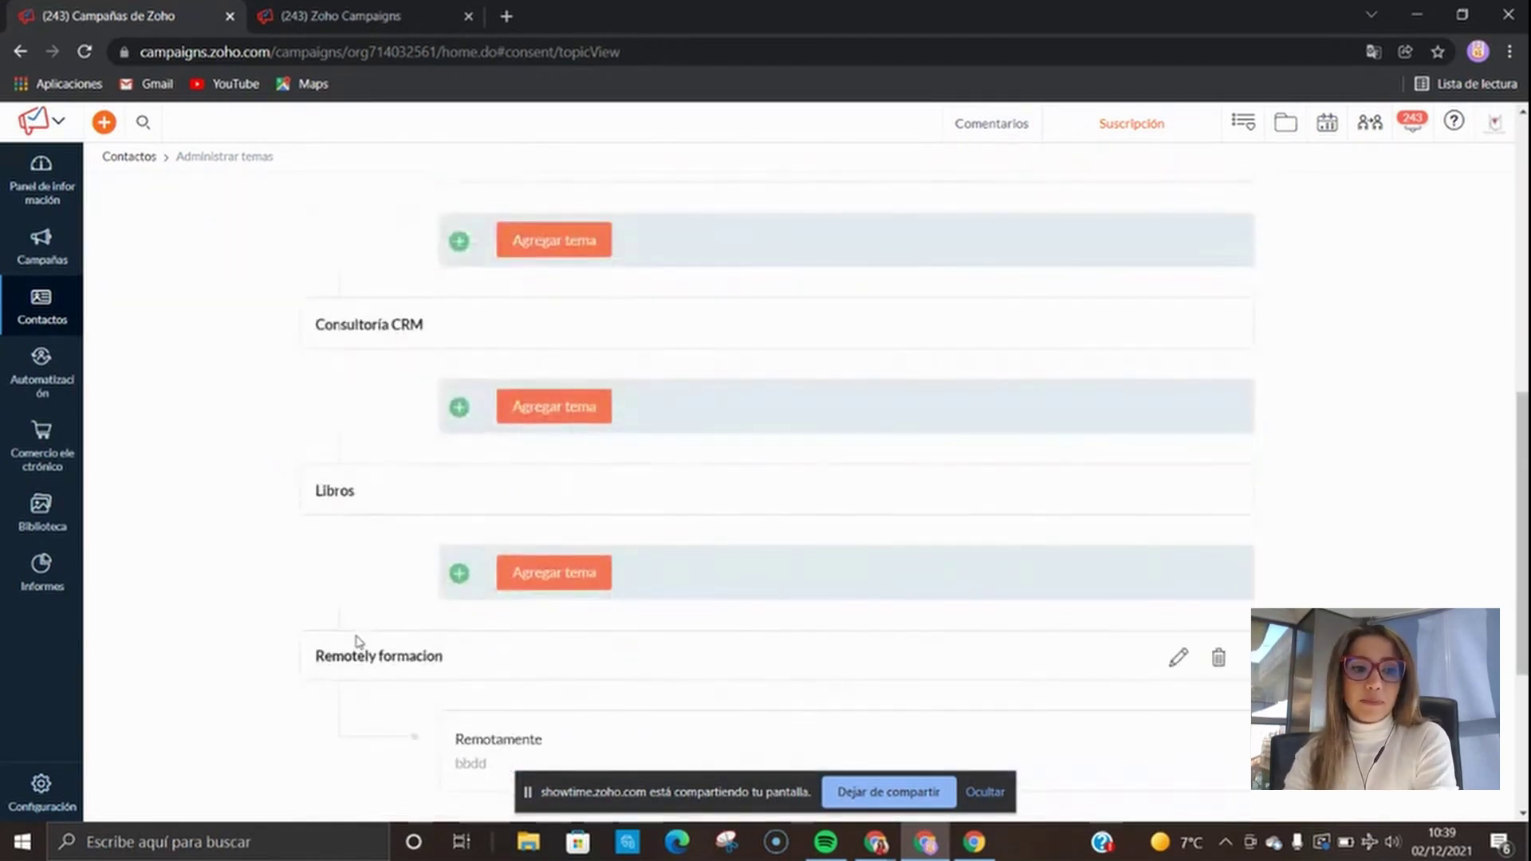
scroll(351, 642, up, 1)
scroll(351, 642, up, 8)
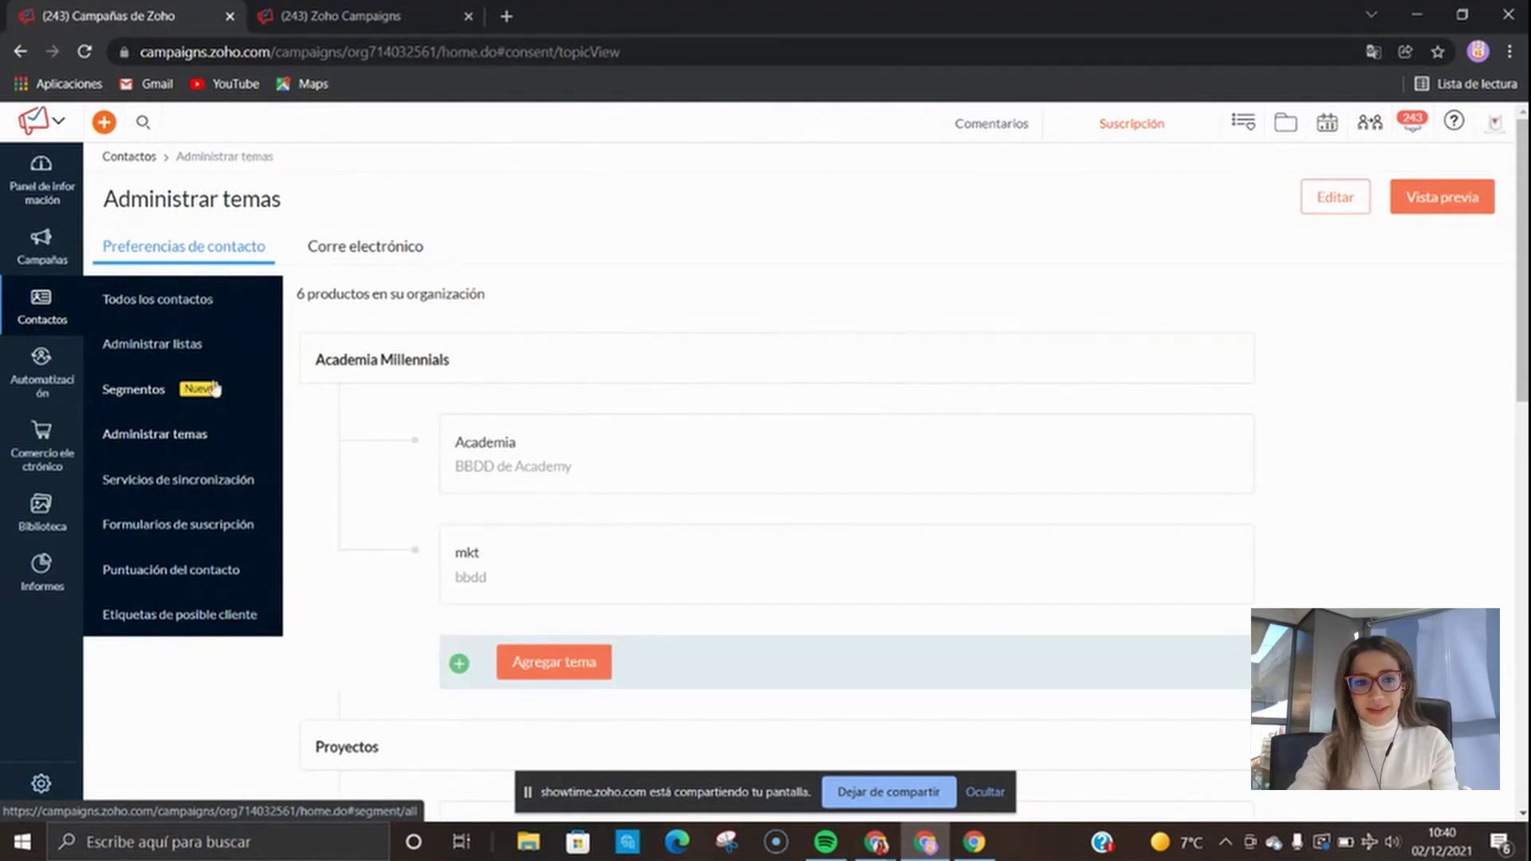
Step: Start a new regular contact segment and name it "test de formación"
click(192, 392)
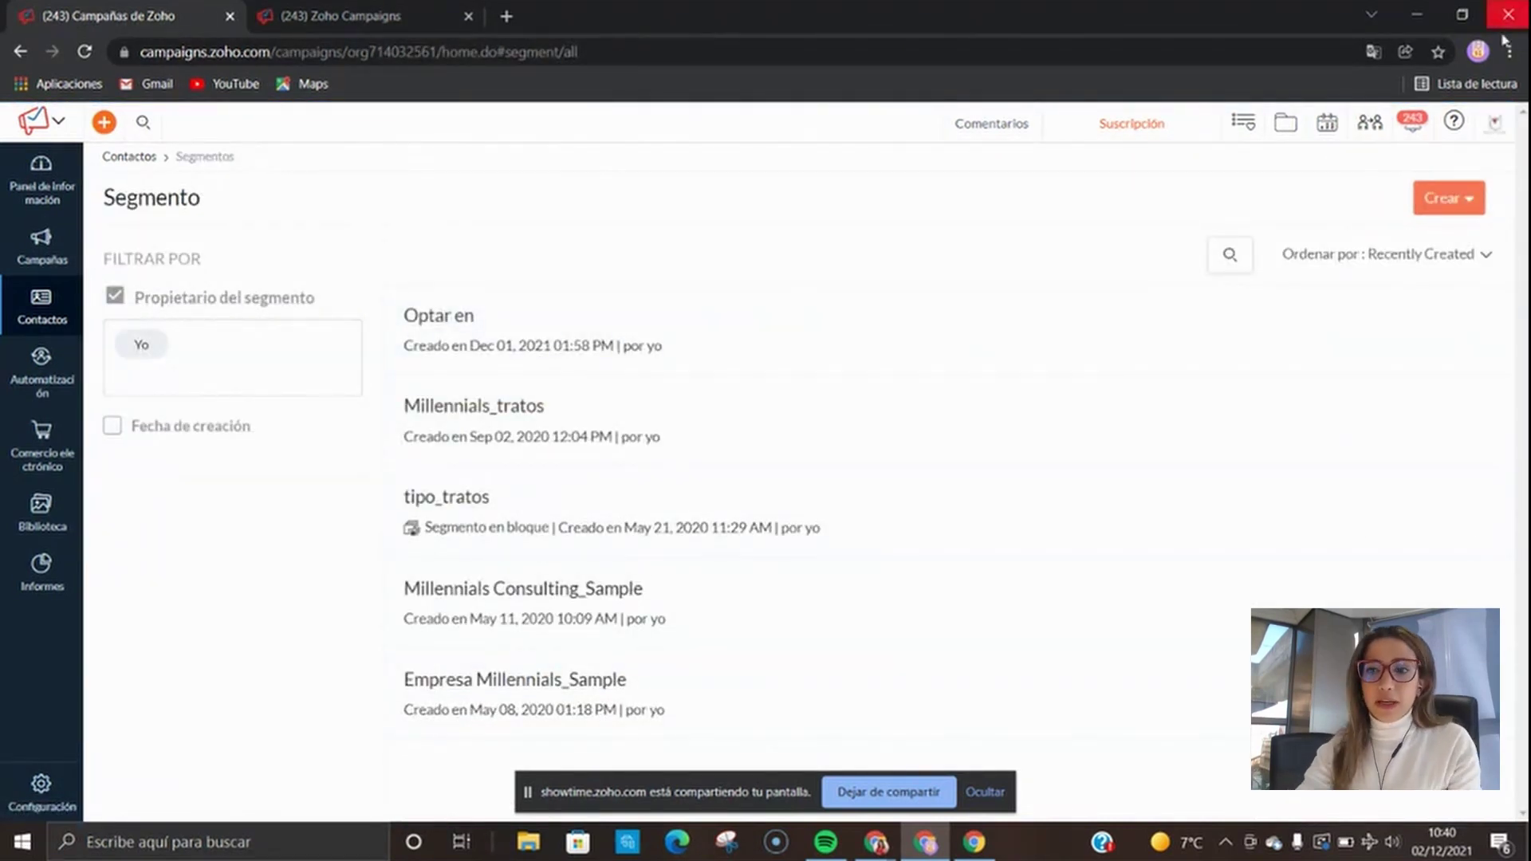
click(1450, 212)
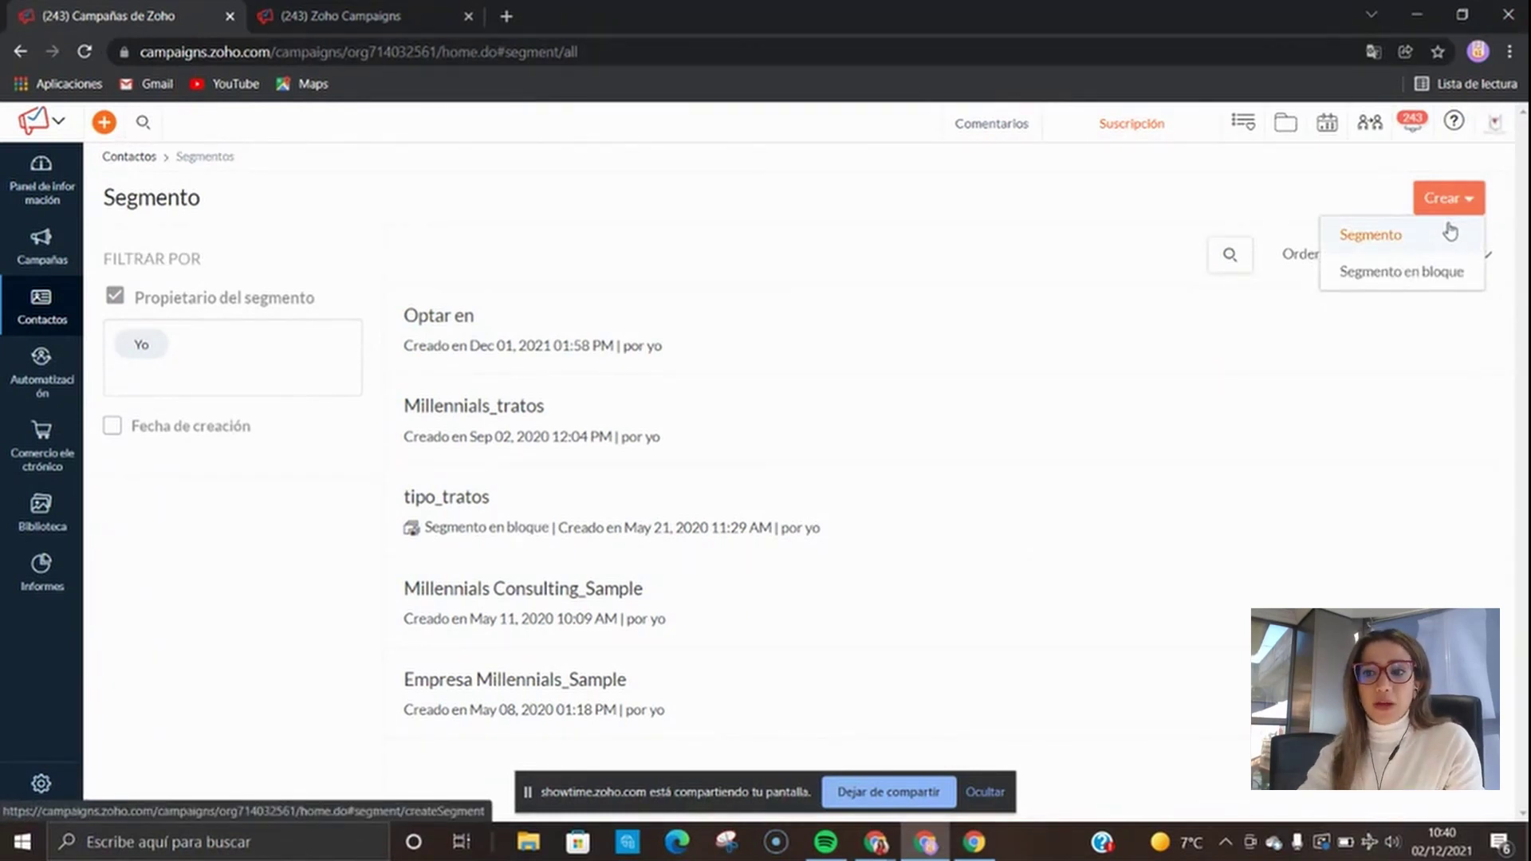
click(1441, 241)
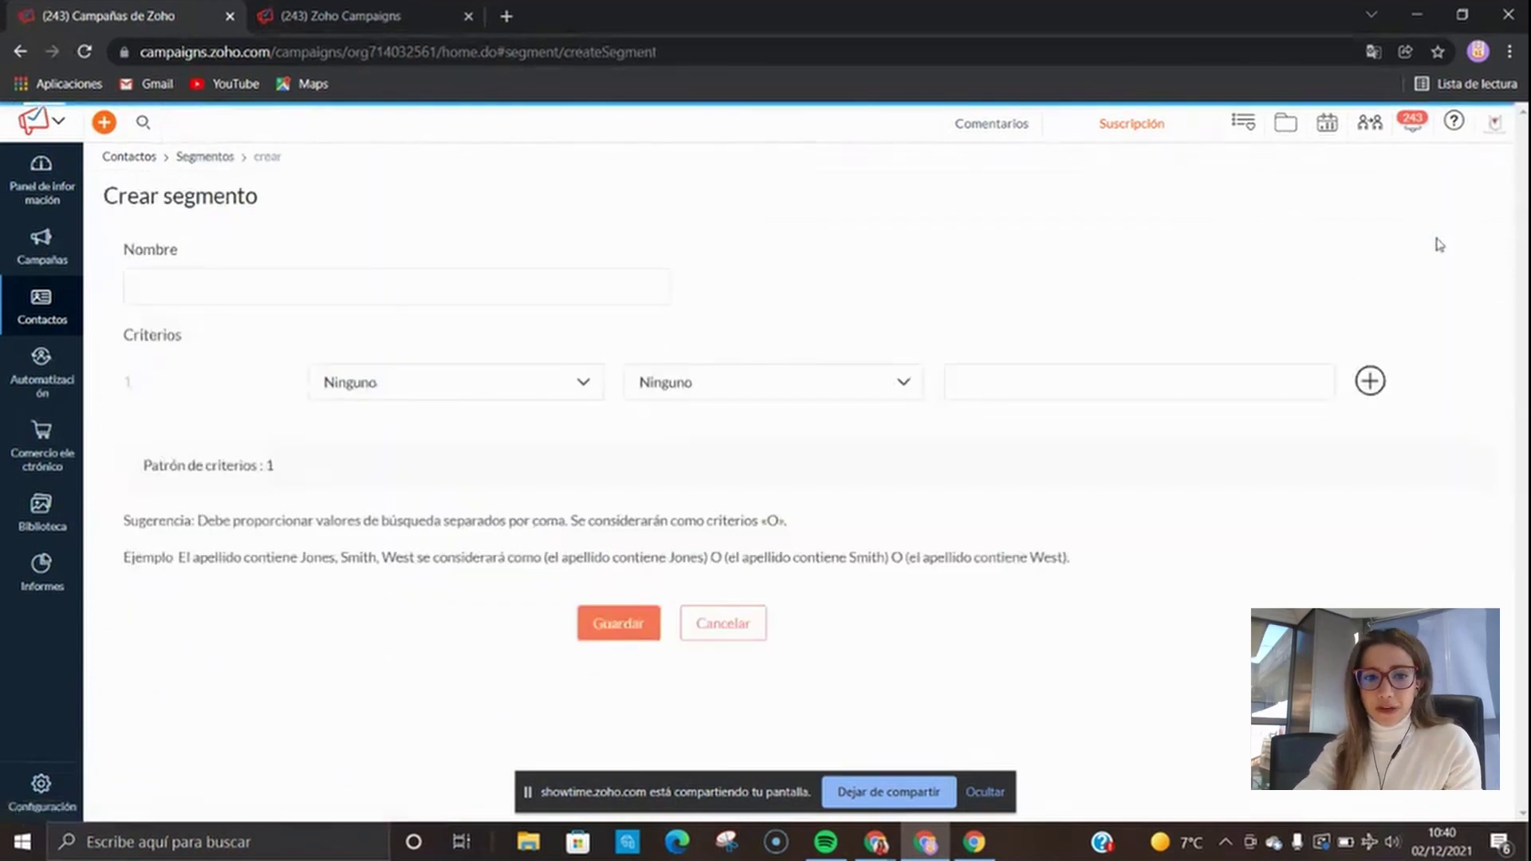
click(190, 281)
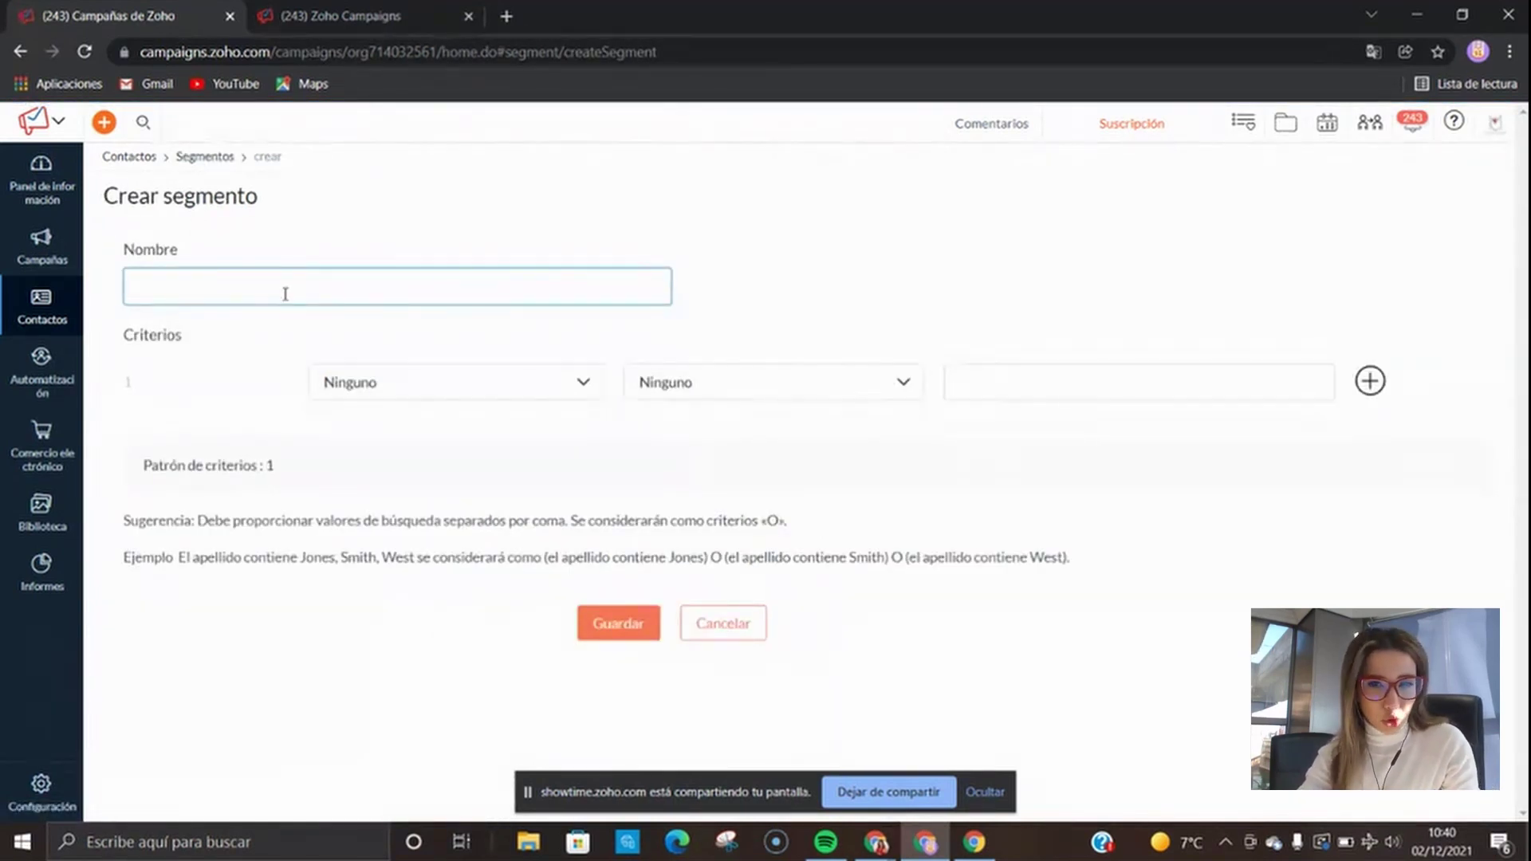
text(test de form)
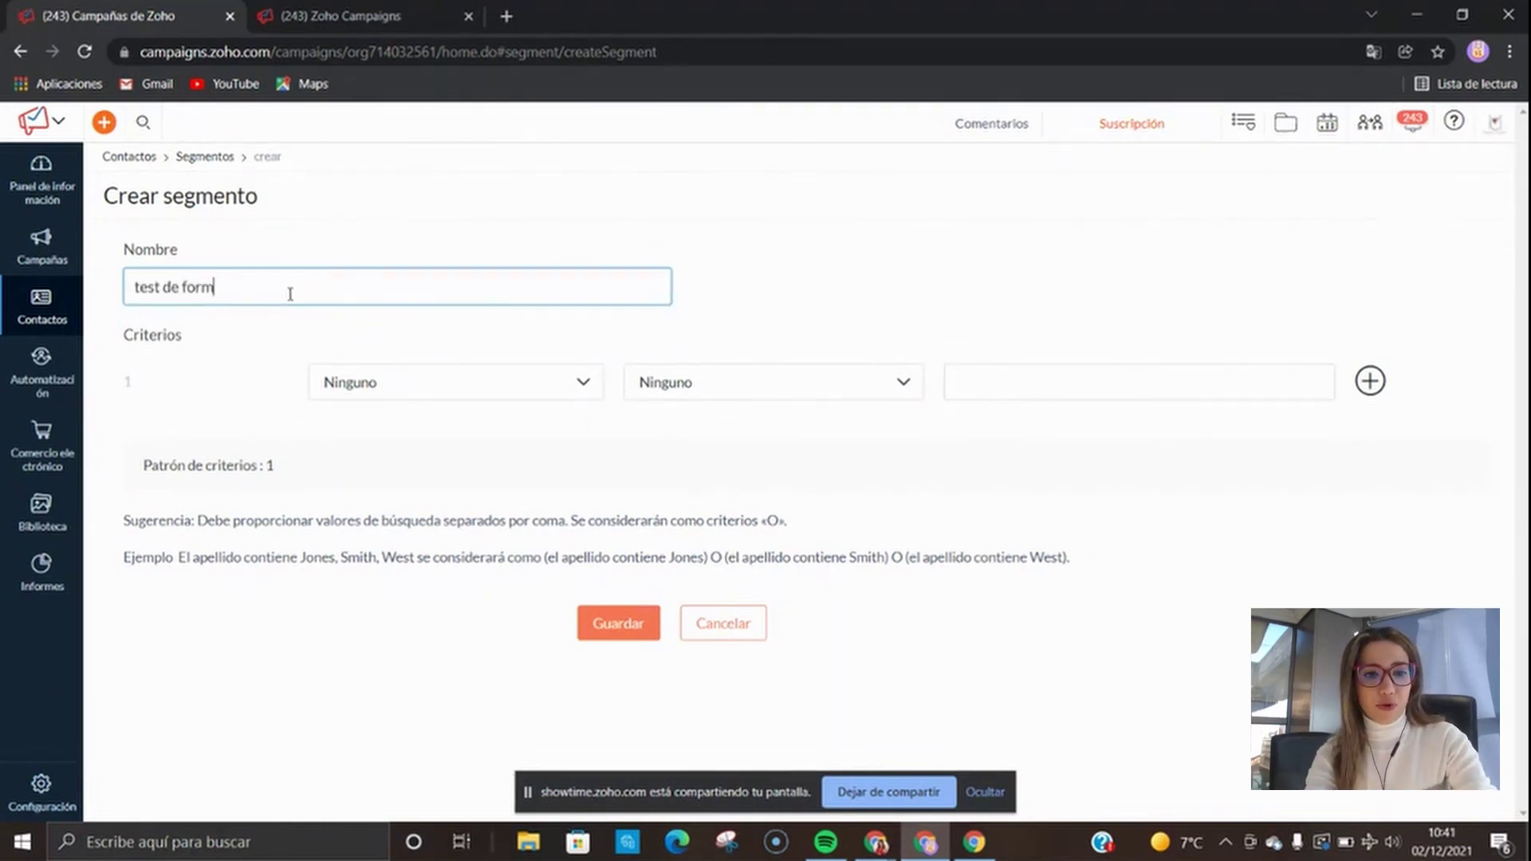
text(ación)
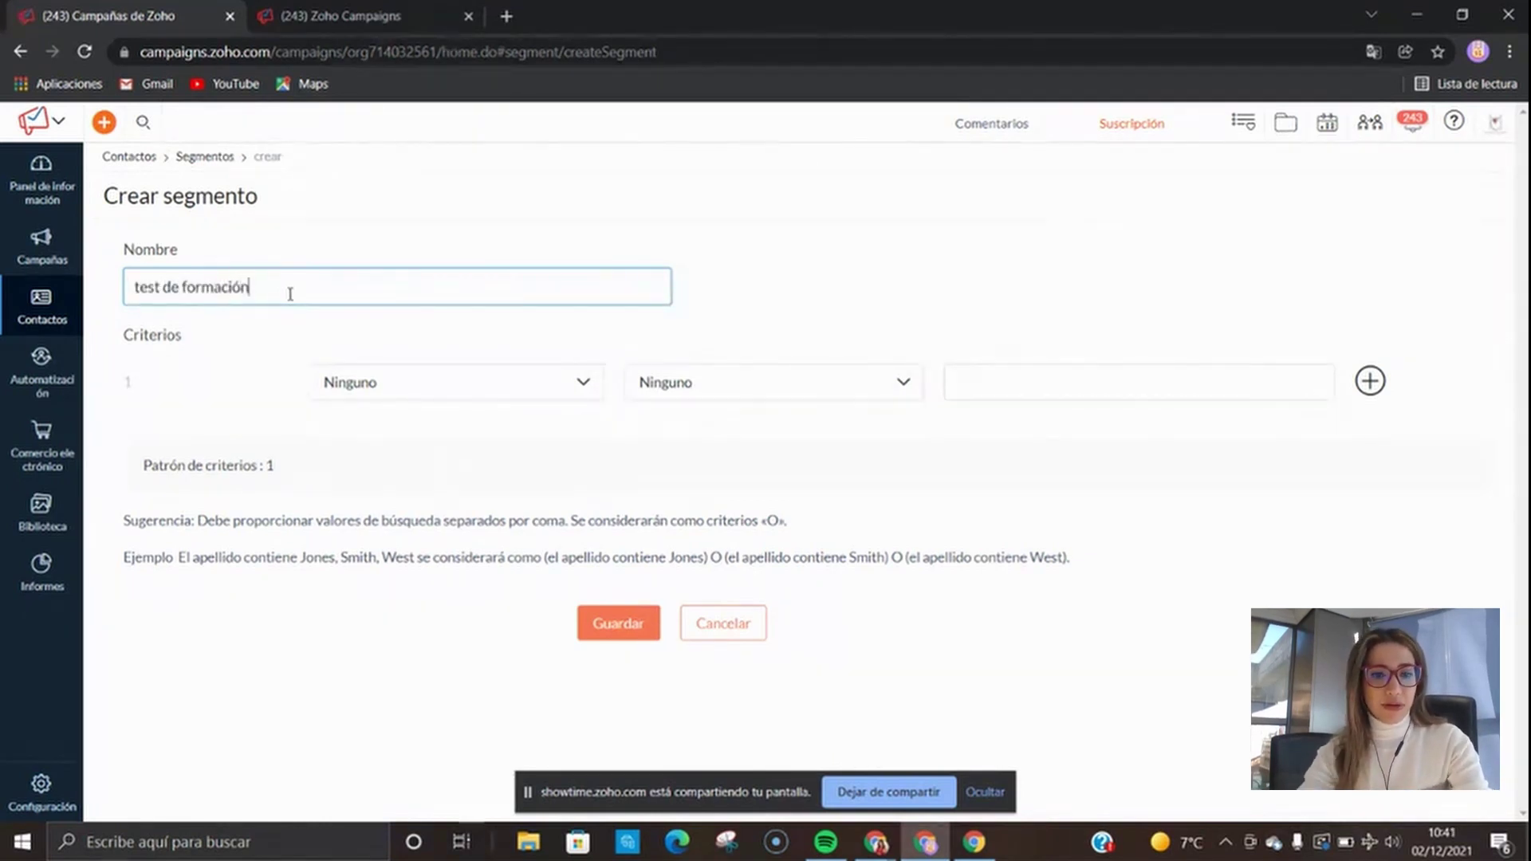
Step: Set the segment's criterion to "Primer nombre" "no está vacío" and save the segment
click(327, 388)
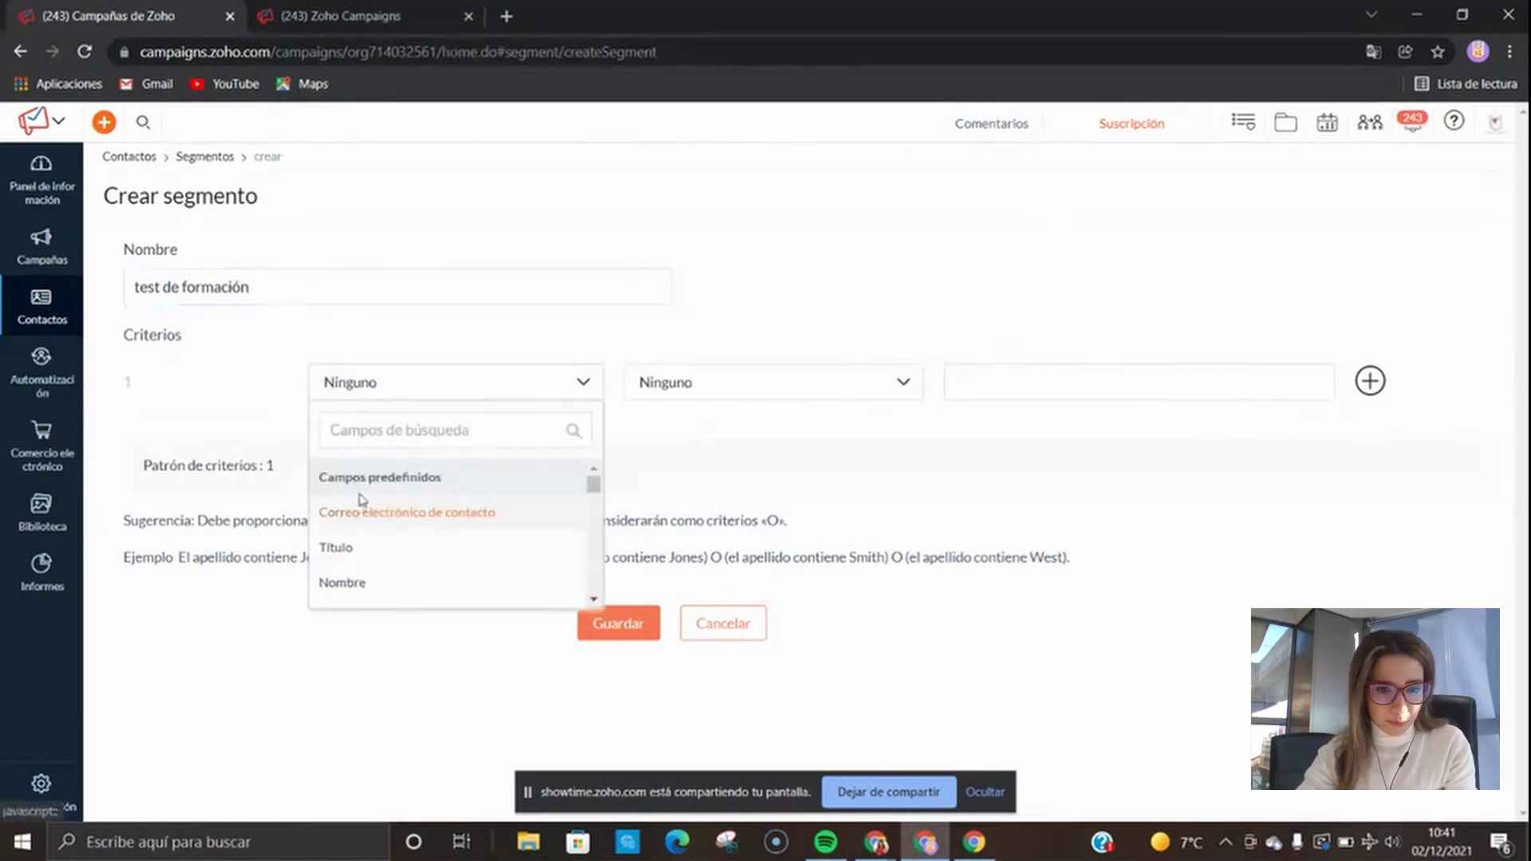
scroll(359, 502, down, 1)
click(422, 500)
click(759, 390)
scroll(777, 519, down, 2)
scroll(780, 533, down, 1)
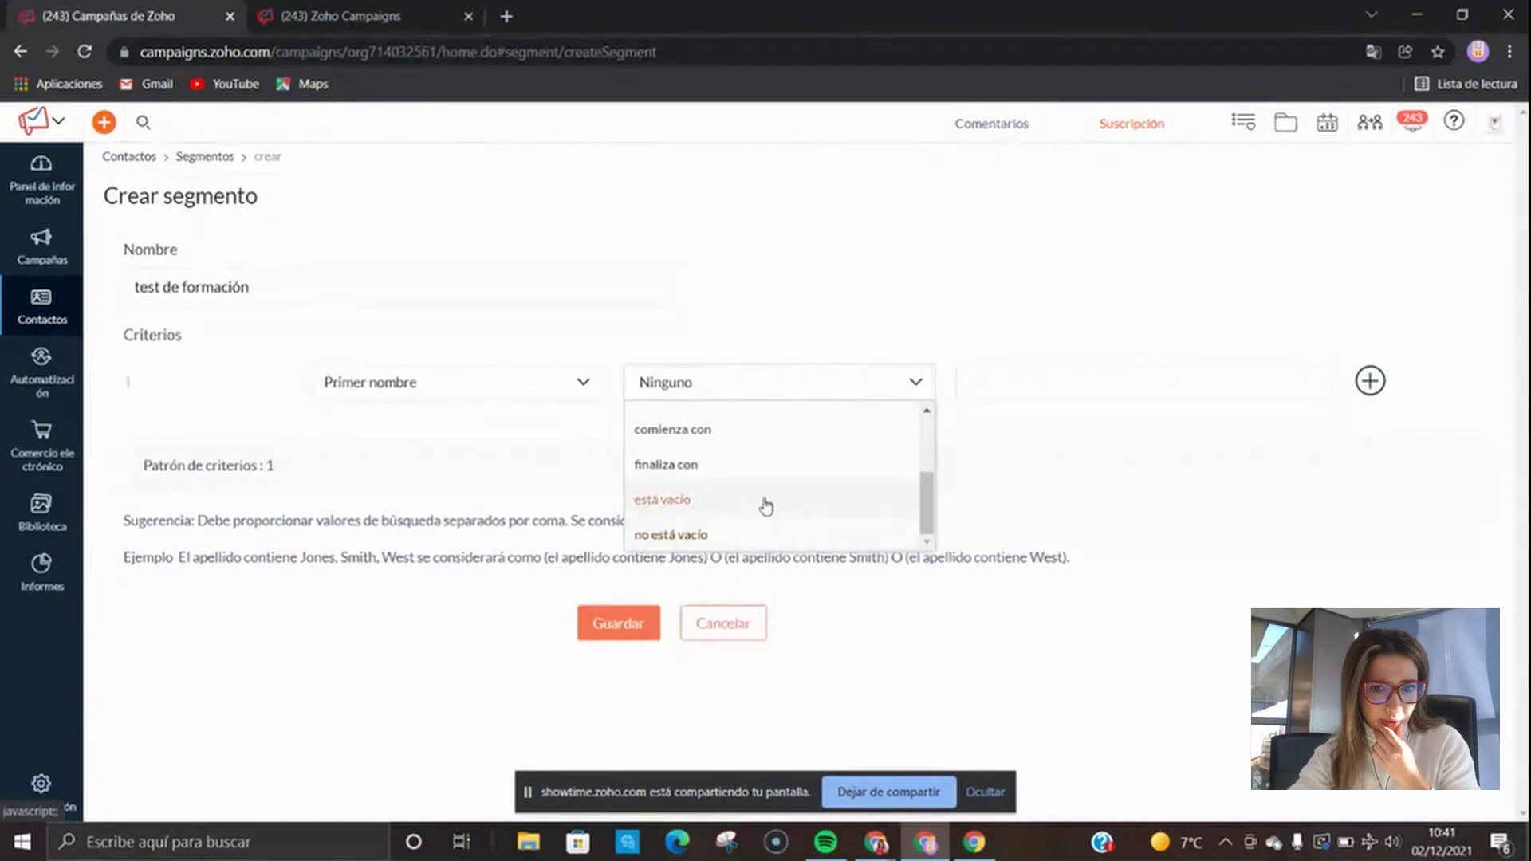
click(765, 536)
click(590, 628)
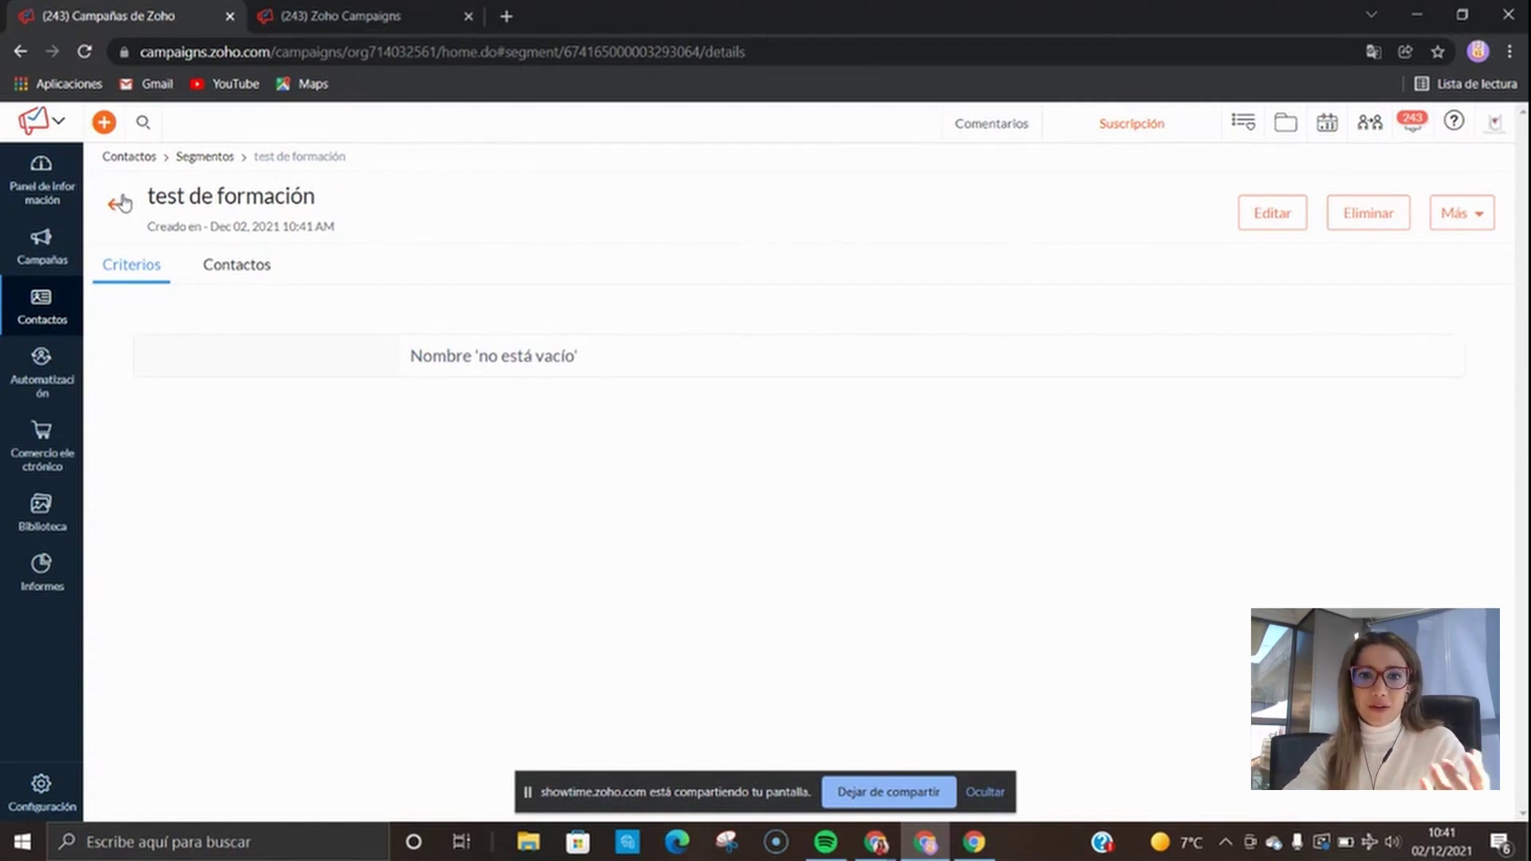
Step: Review the contacts included in the "test de formación" segment, then return to the segment list
click(119, 203)
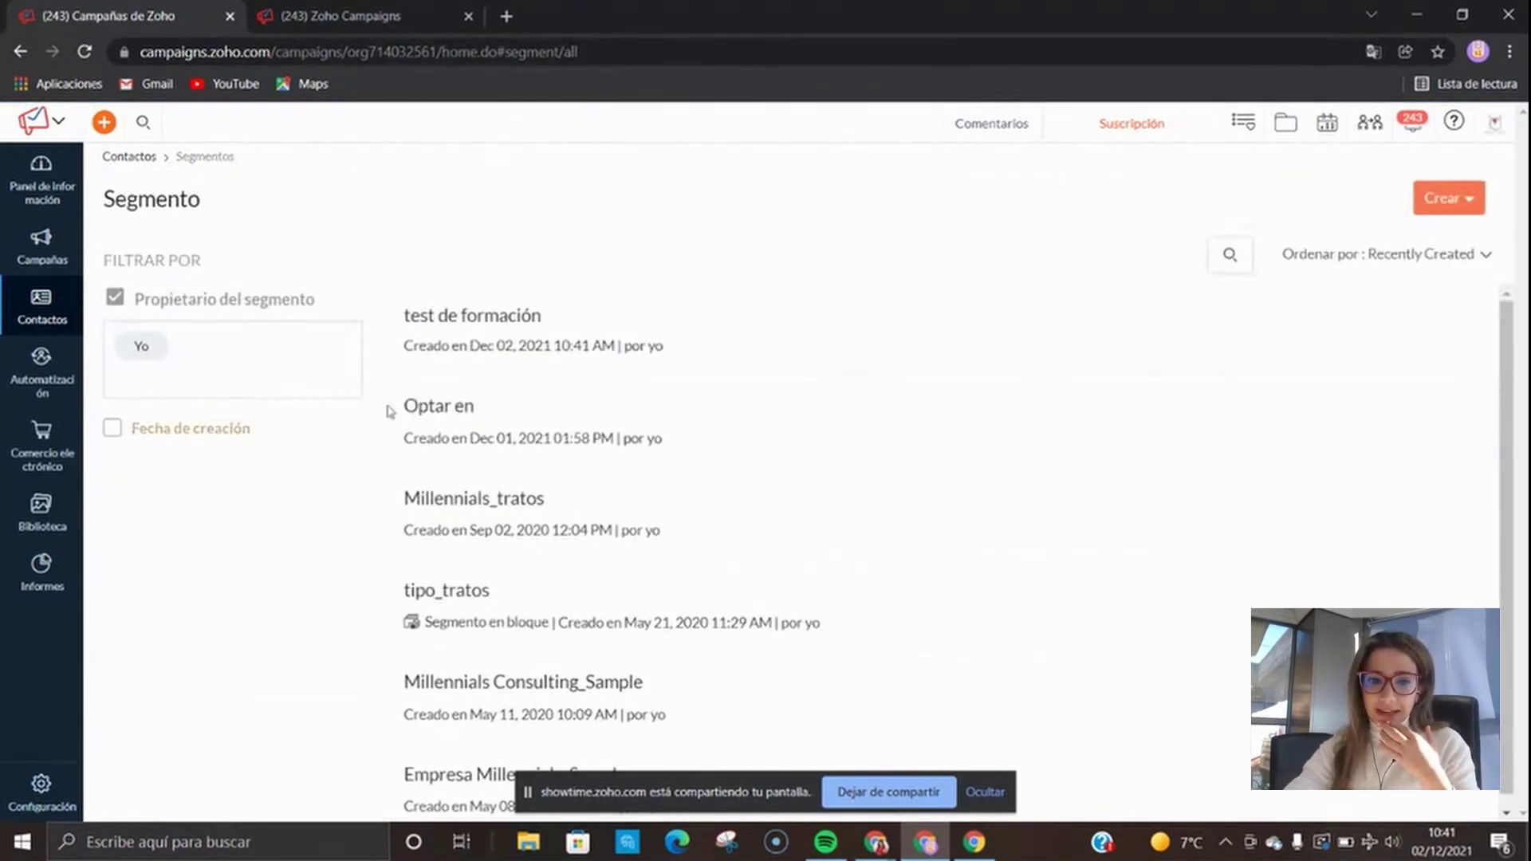
click(1342, 334)
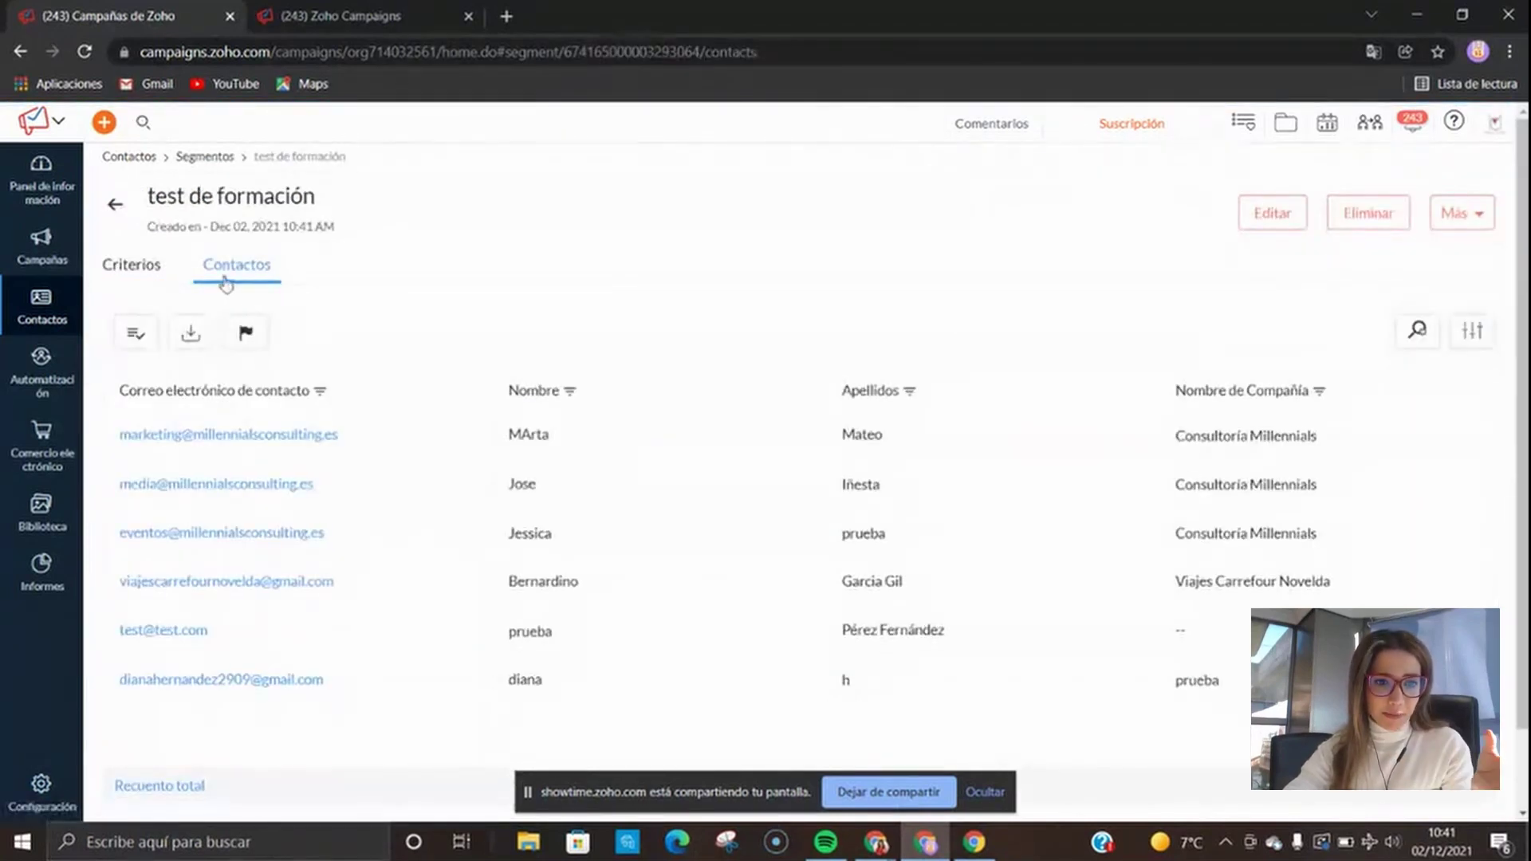
scroll(471, 486, down, 1)
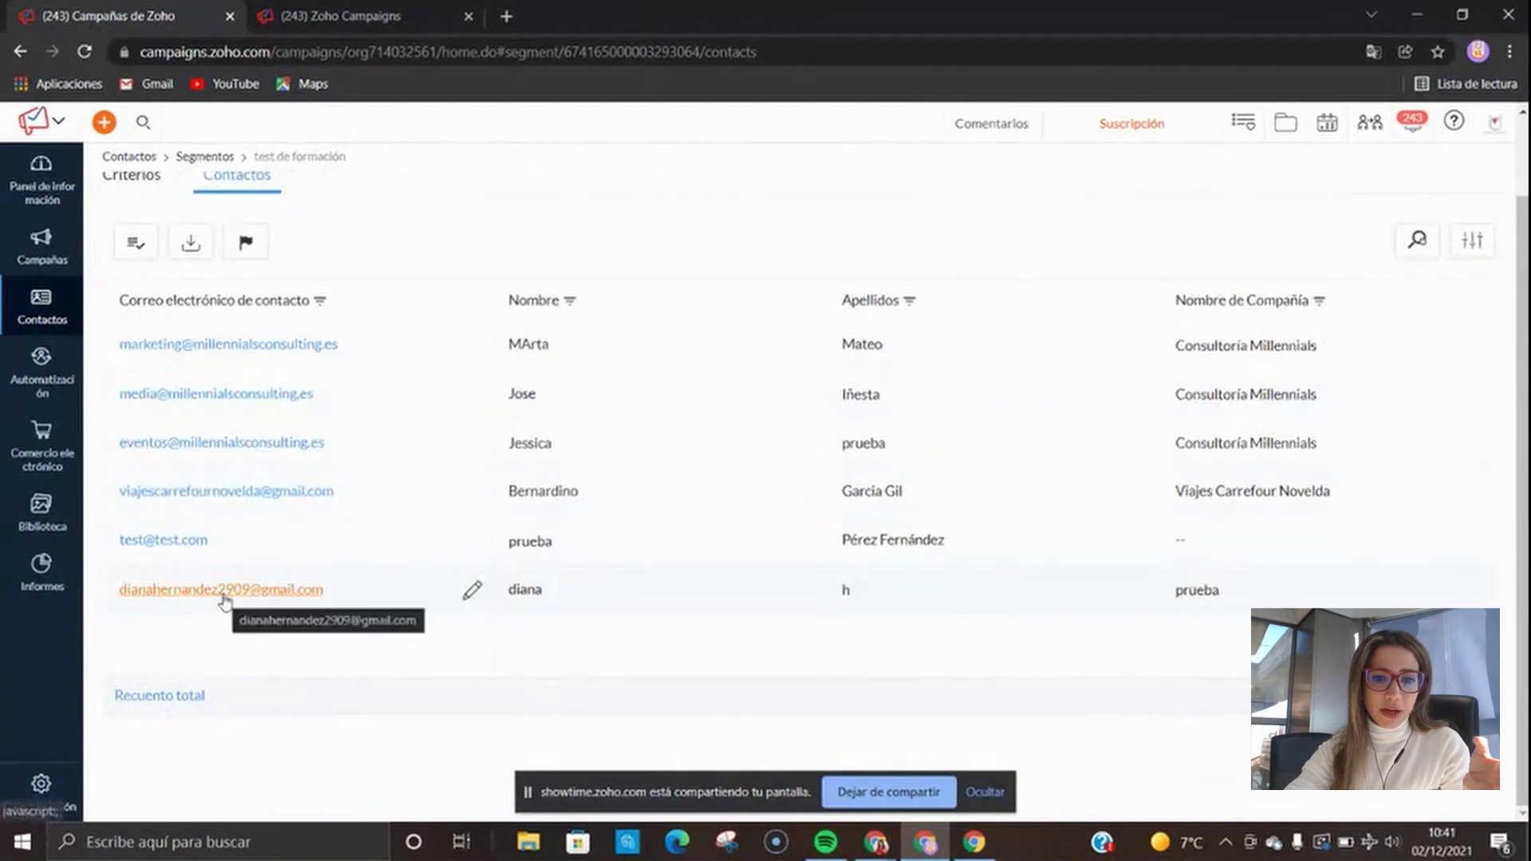
scroll(226, 603, up, 1)
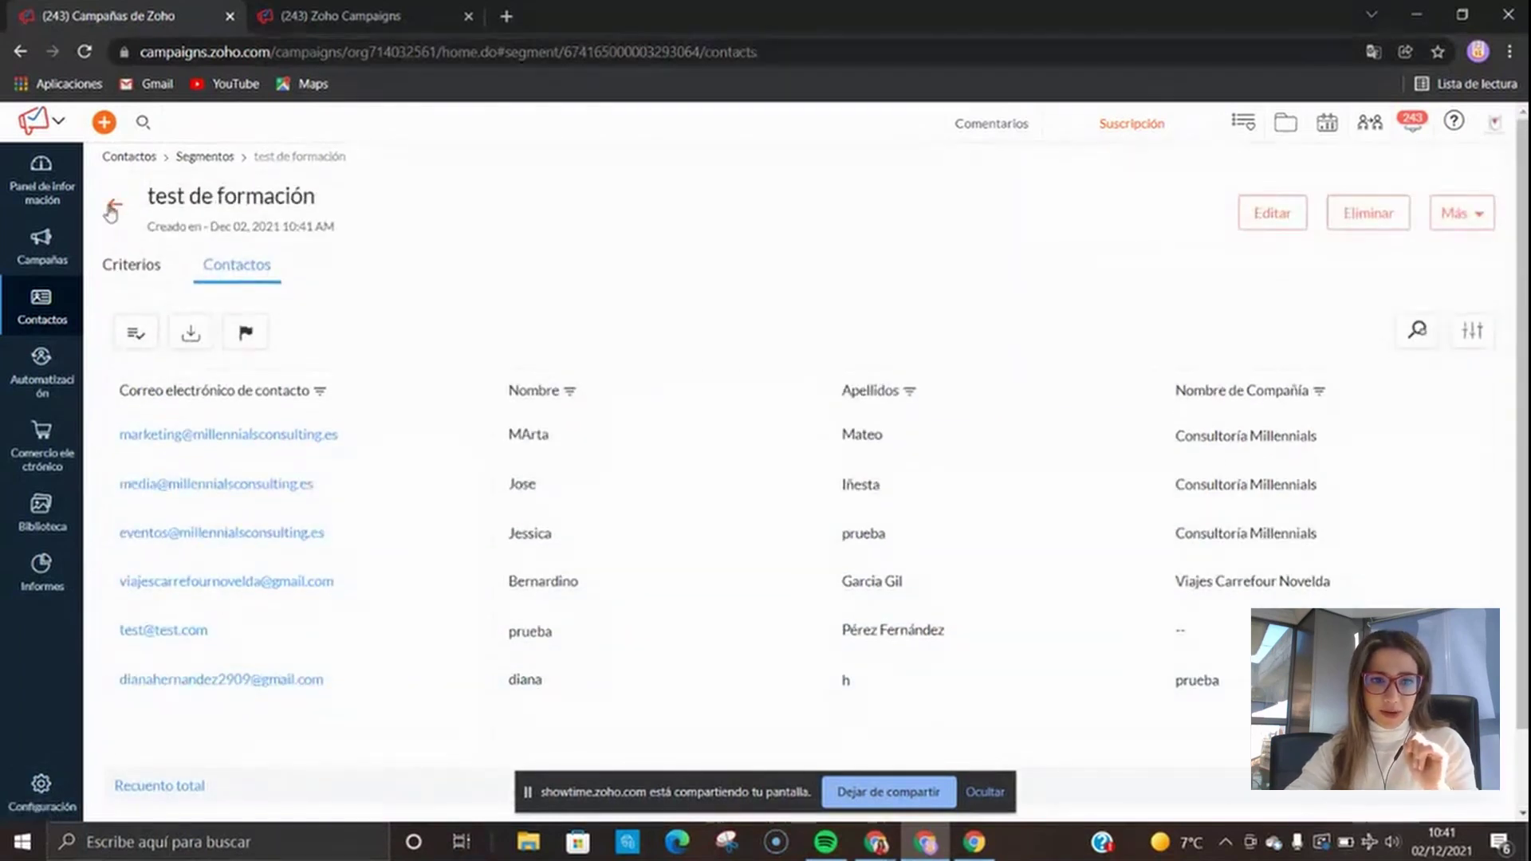
click(112, 210)
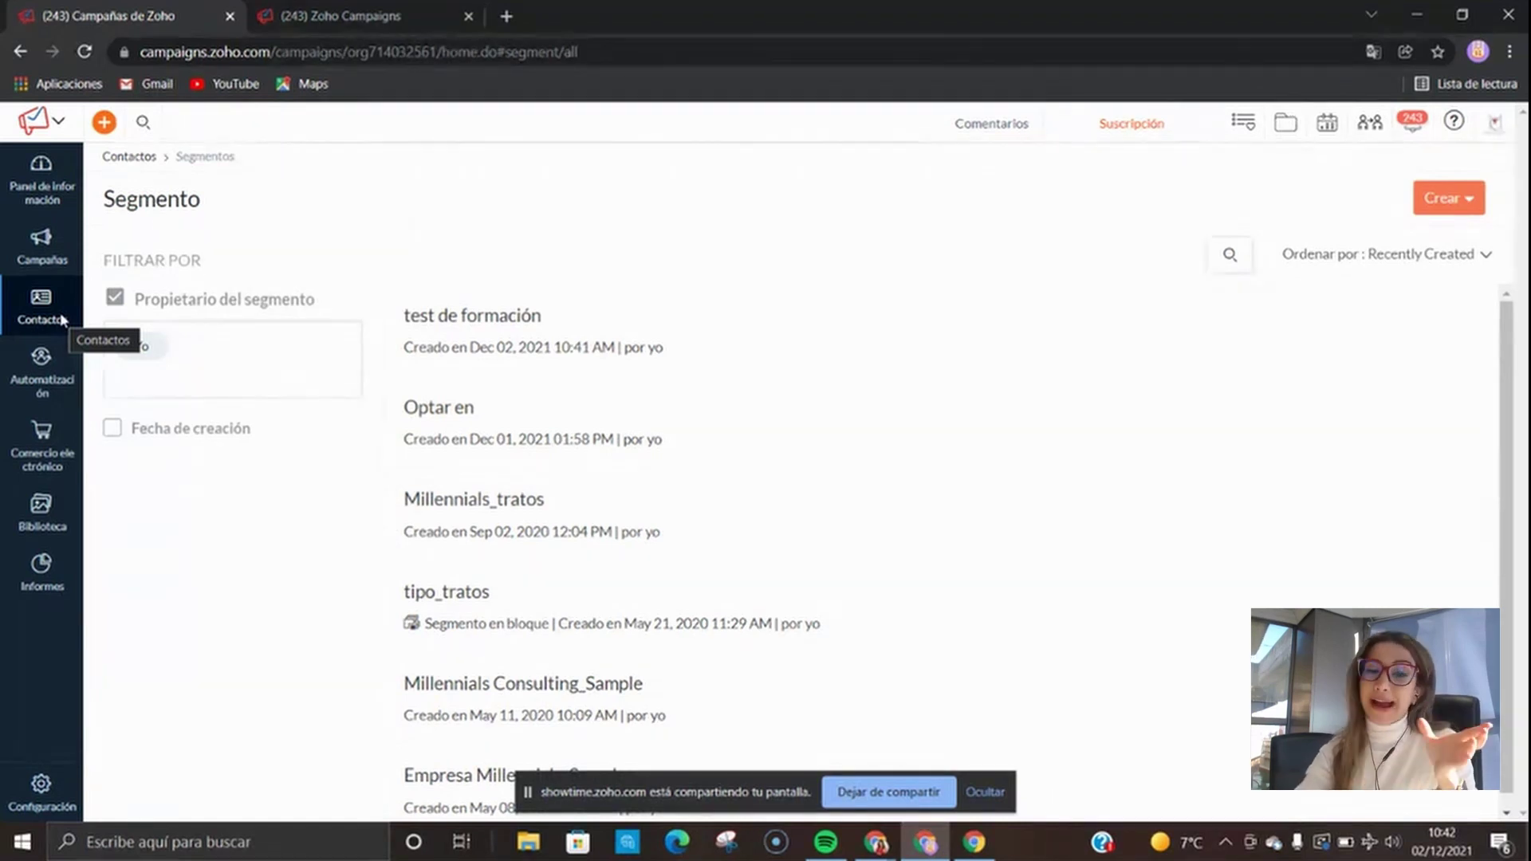
Step: Create a custom automation workflow program named "nuevo flujo"
click(62, 319)
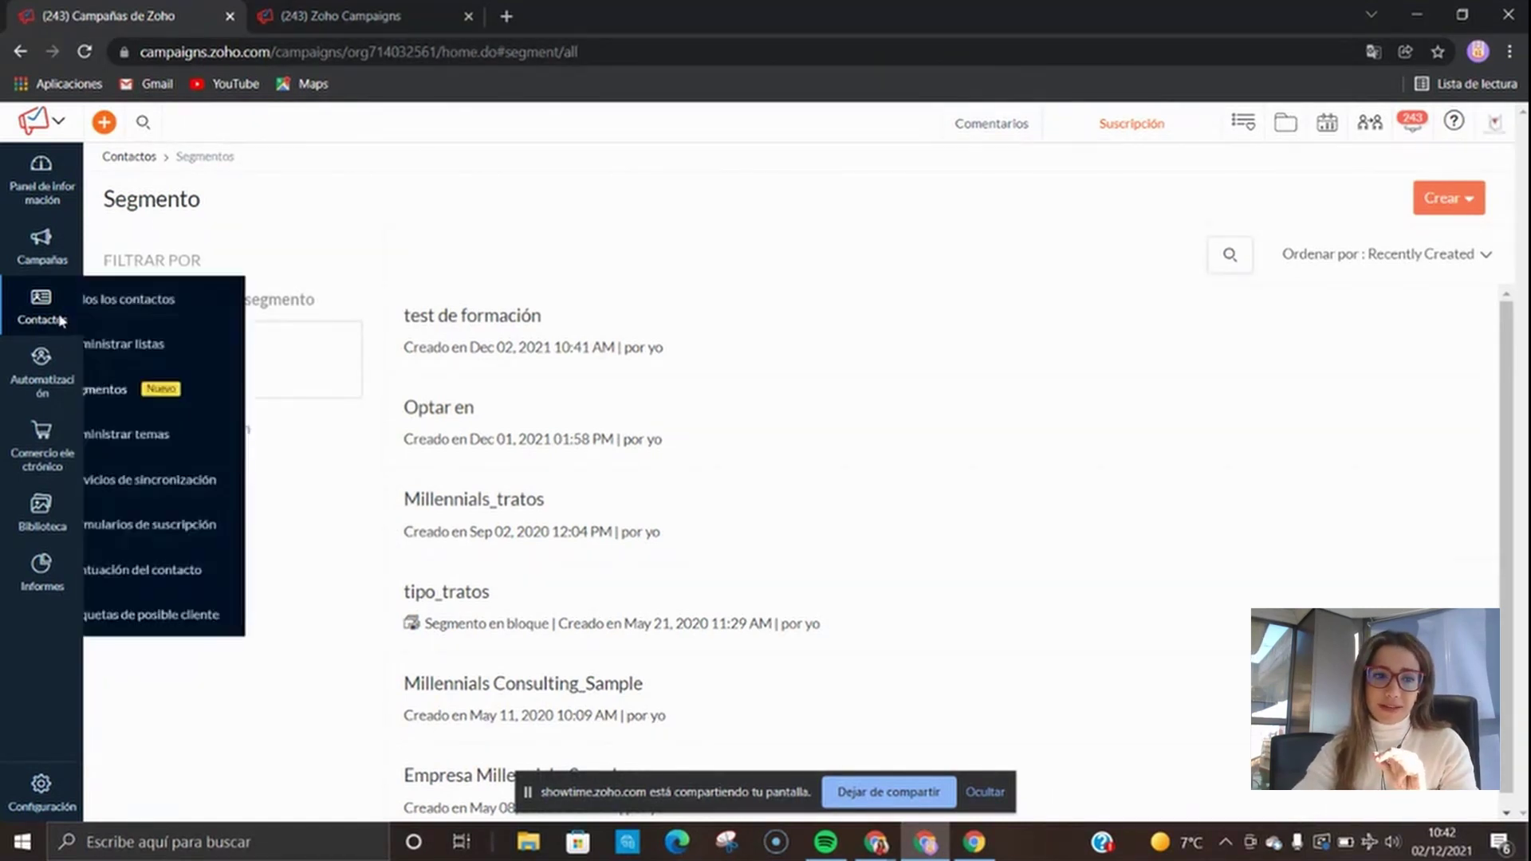
click(53, 377)
click(132, 404)
click(1415, 231)
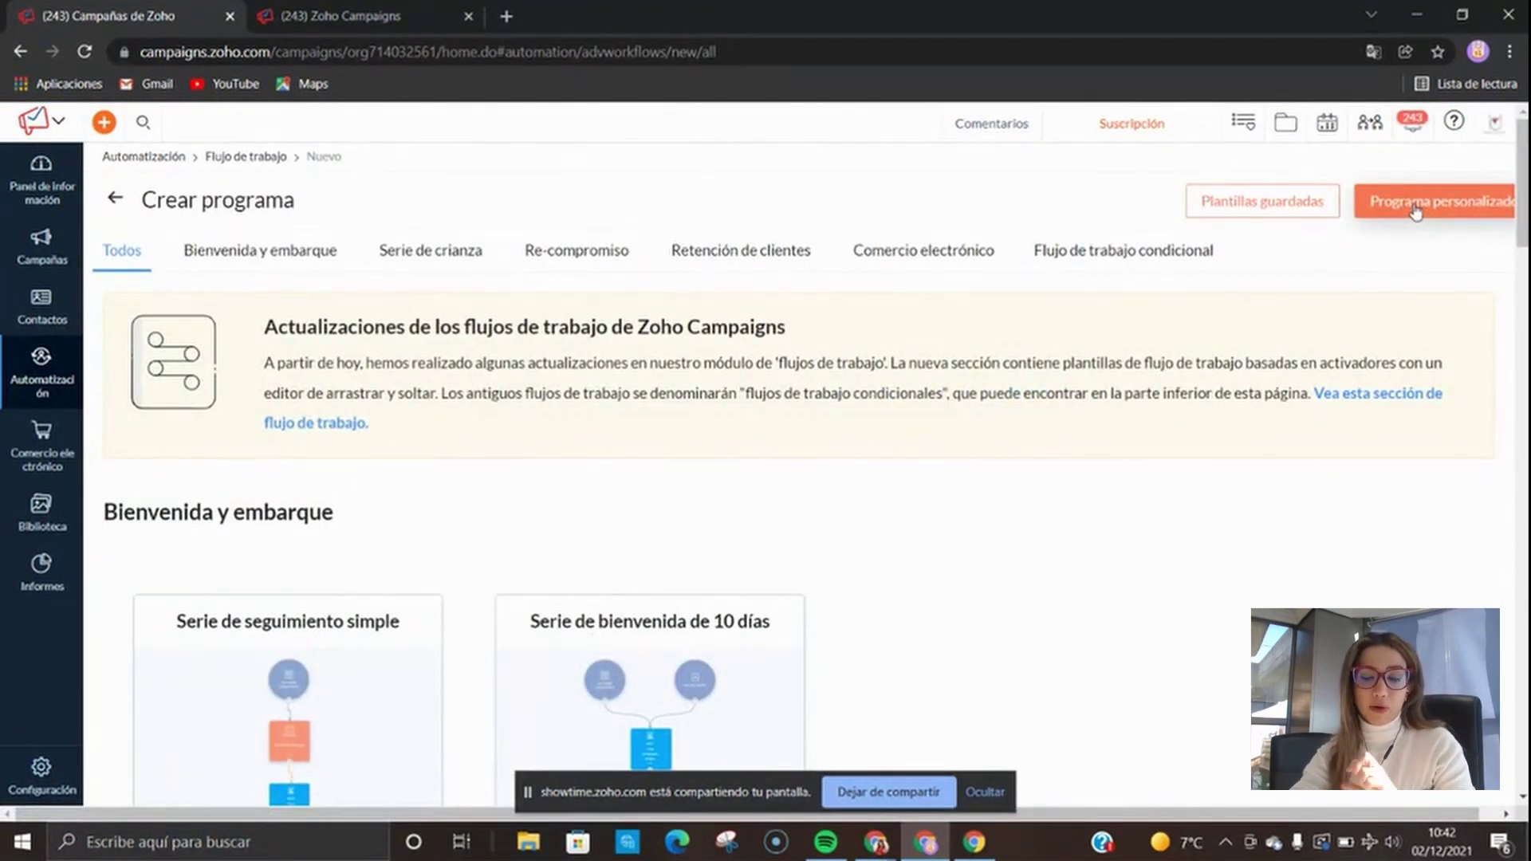
click(1416, 209)
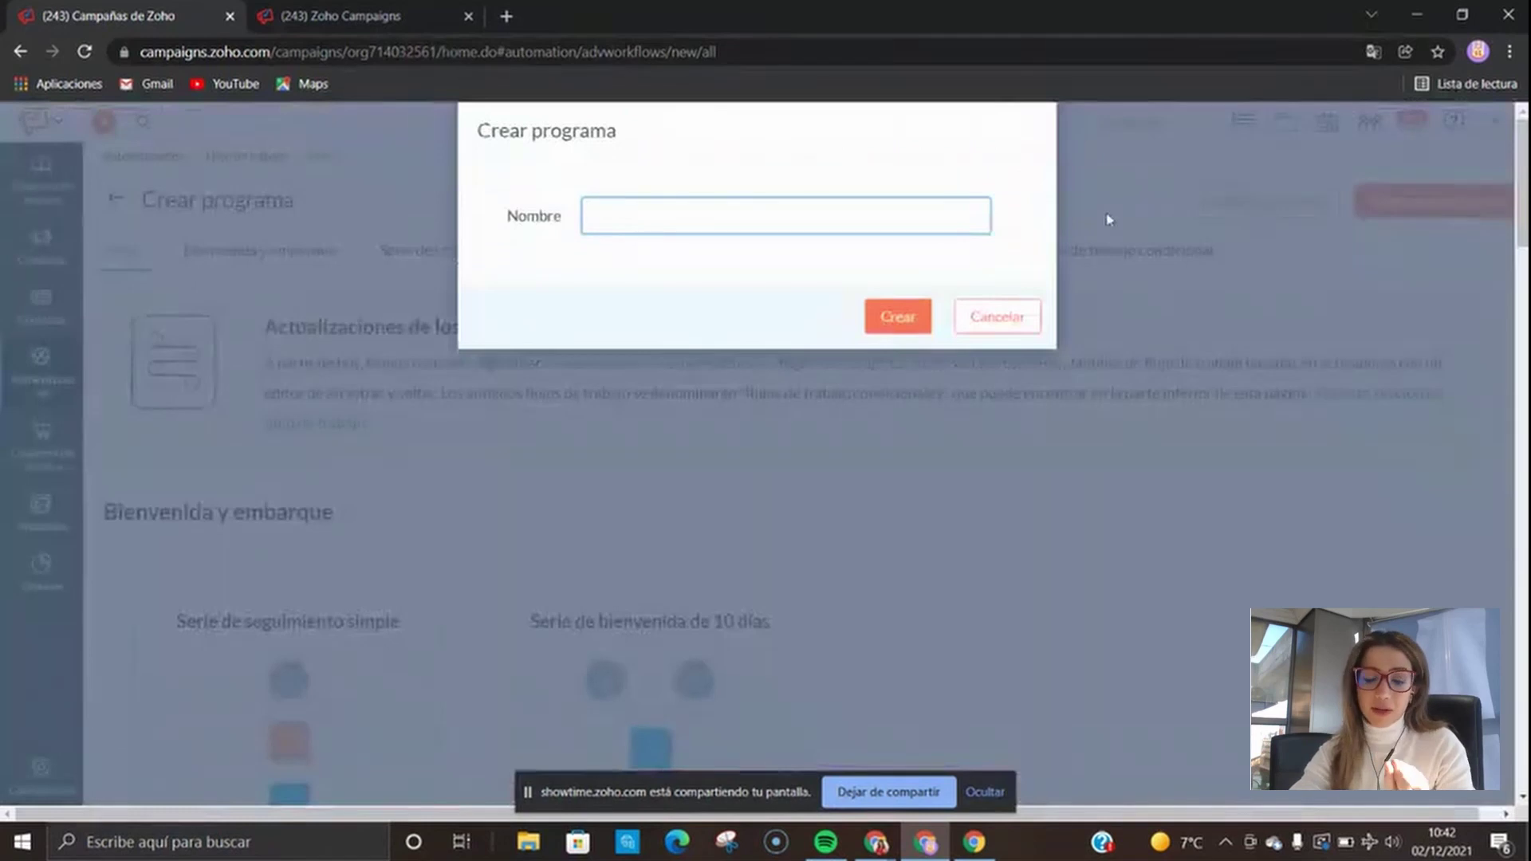
text(nuevo flujo)
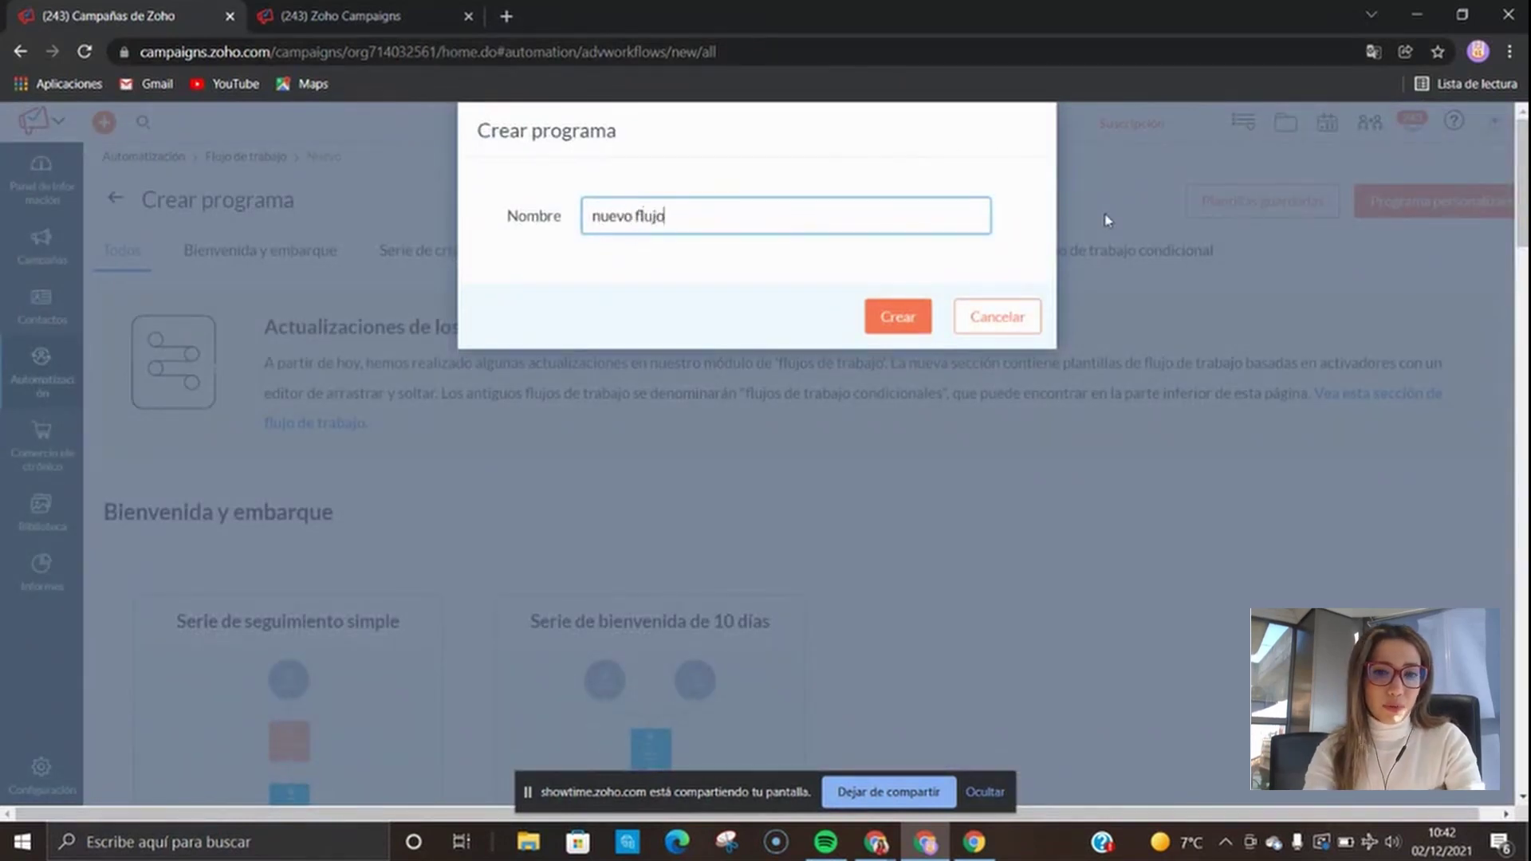
click(901, 320)
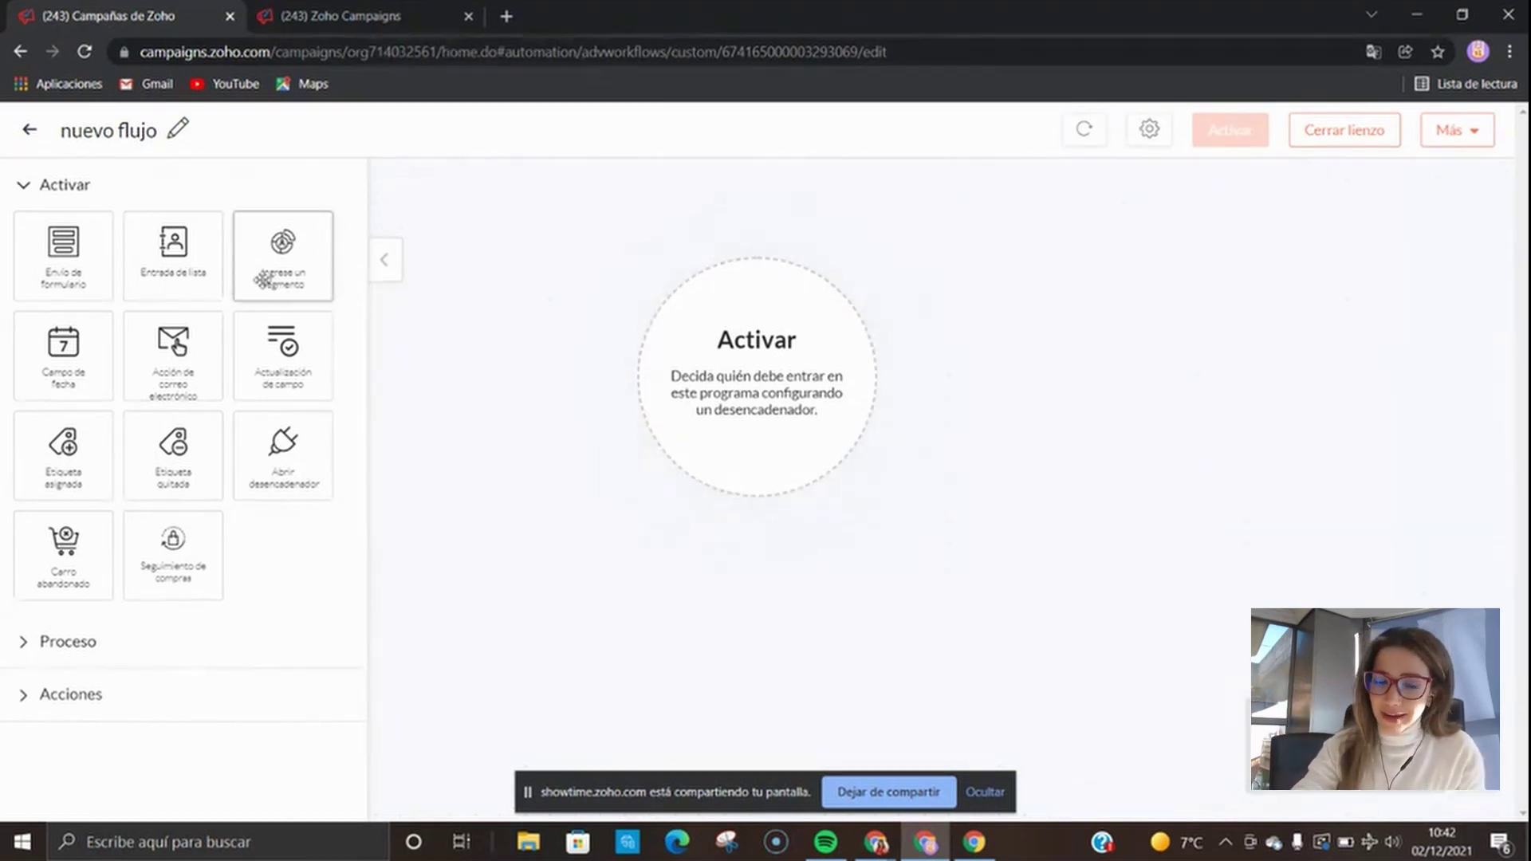
Step: Add a segment-entry trigger to the workflow canvas and try to save it with the "test de formación" segment for new and existing contacts
drag(271, 267, 627, 375)
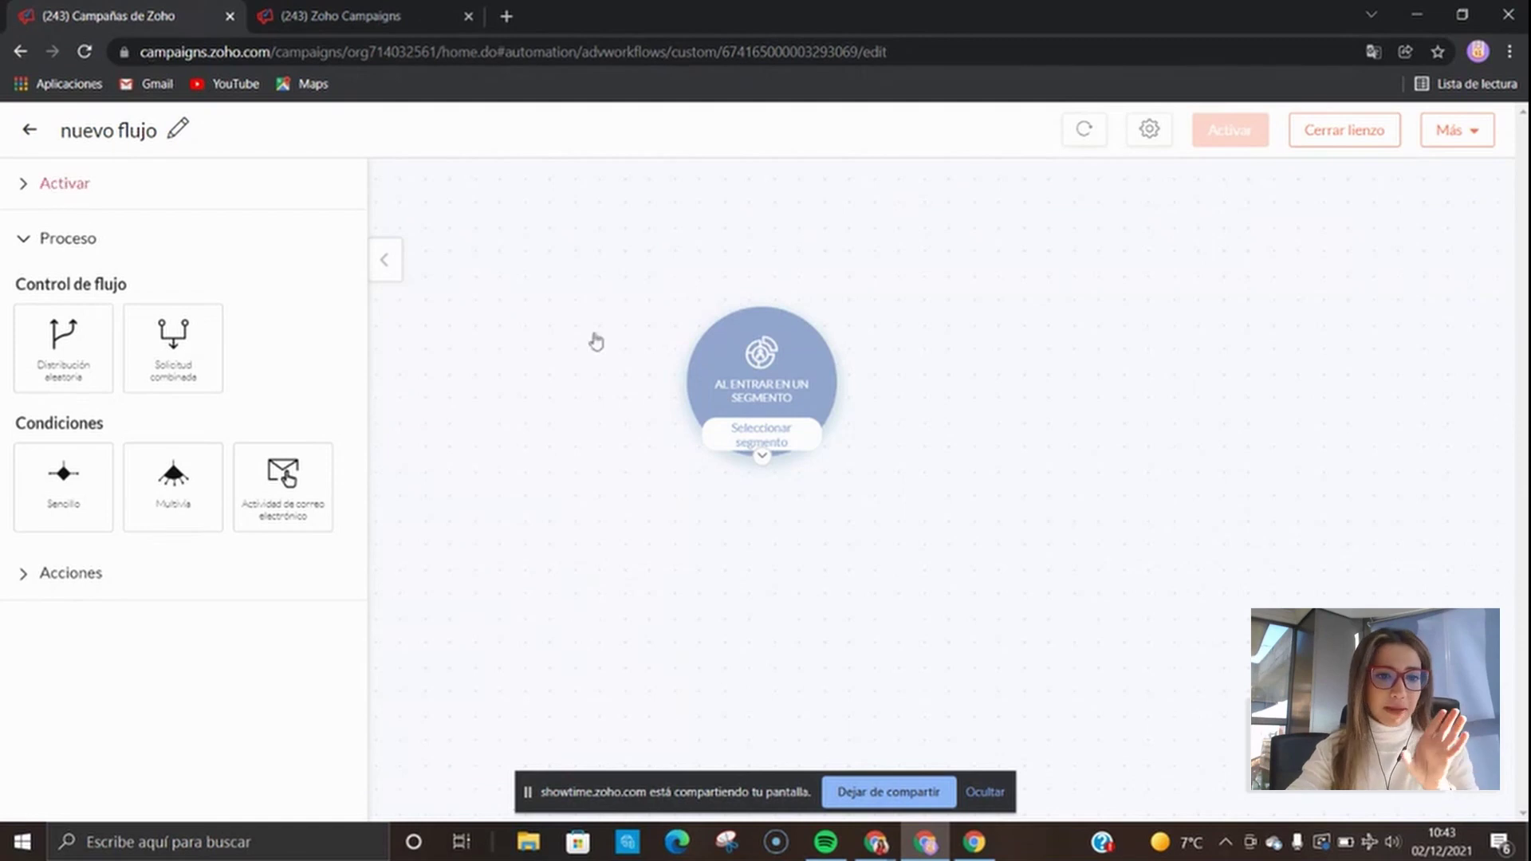
click(762, 440)
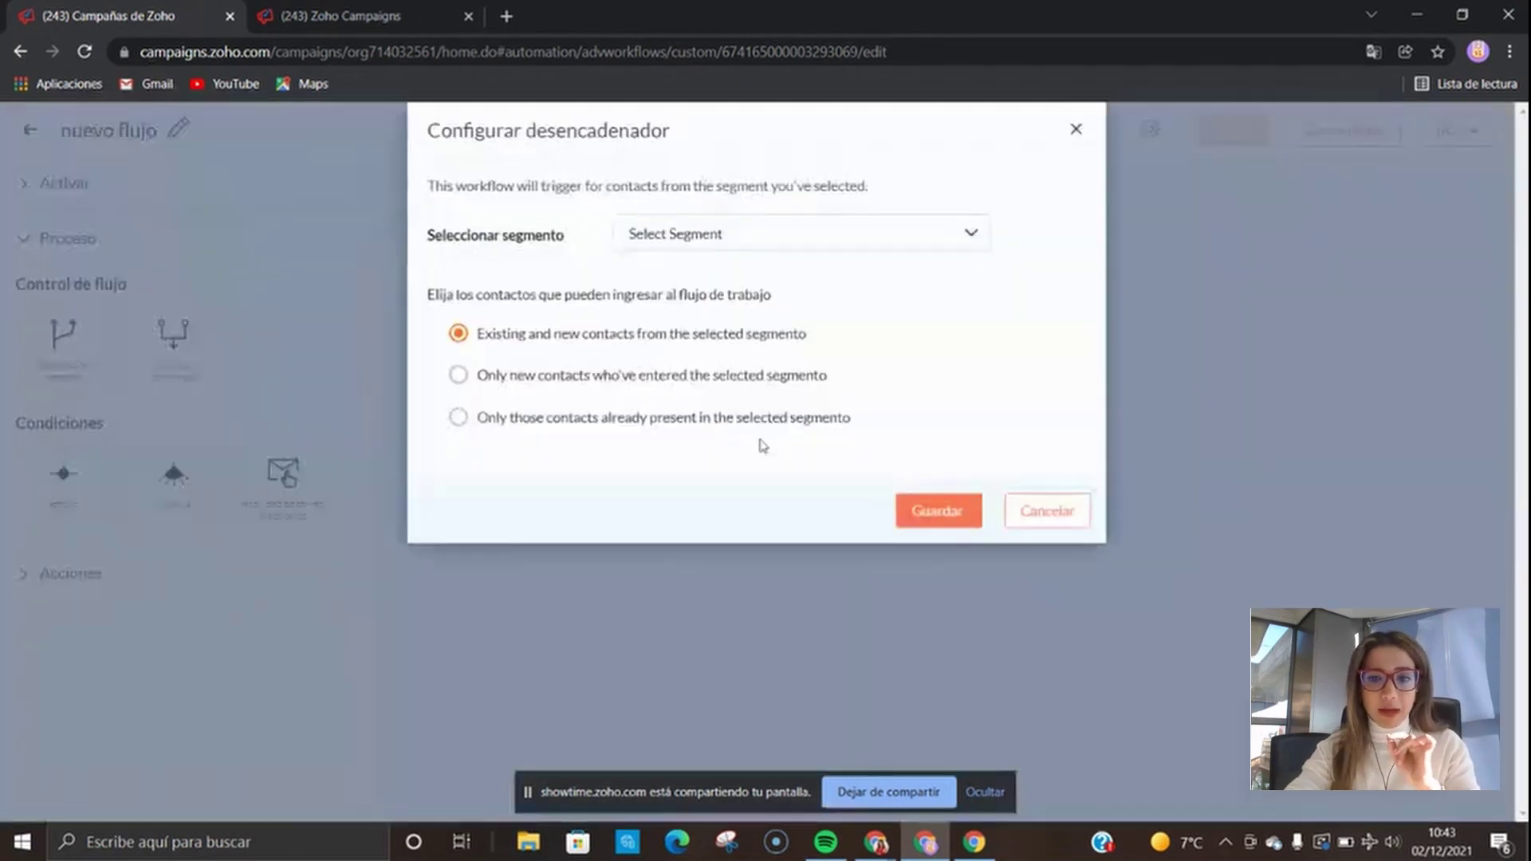
click(709, 237)
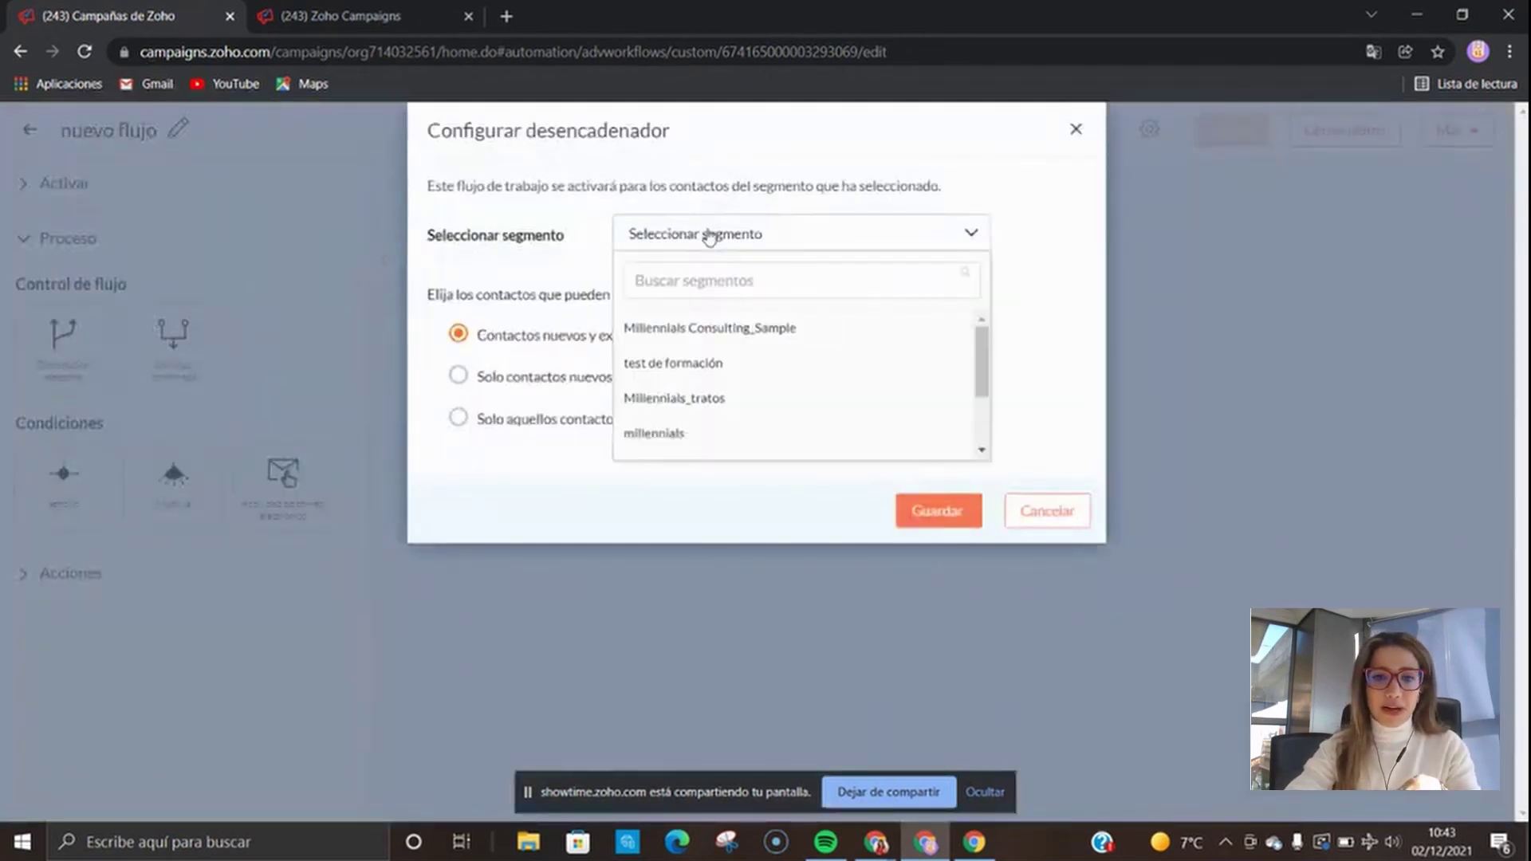
scroll(722, 407, down, 1)
scroll(714, 439, up, 3)
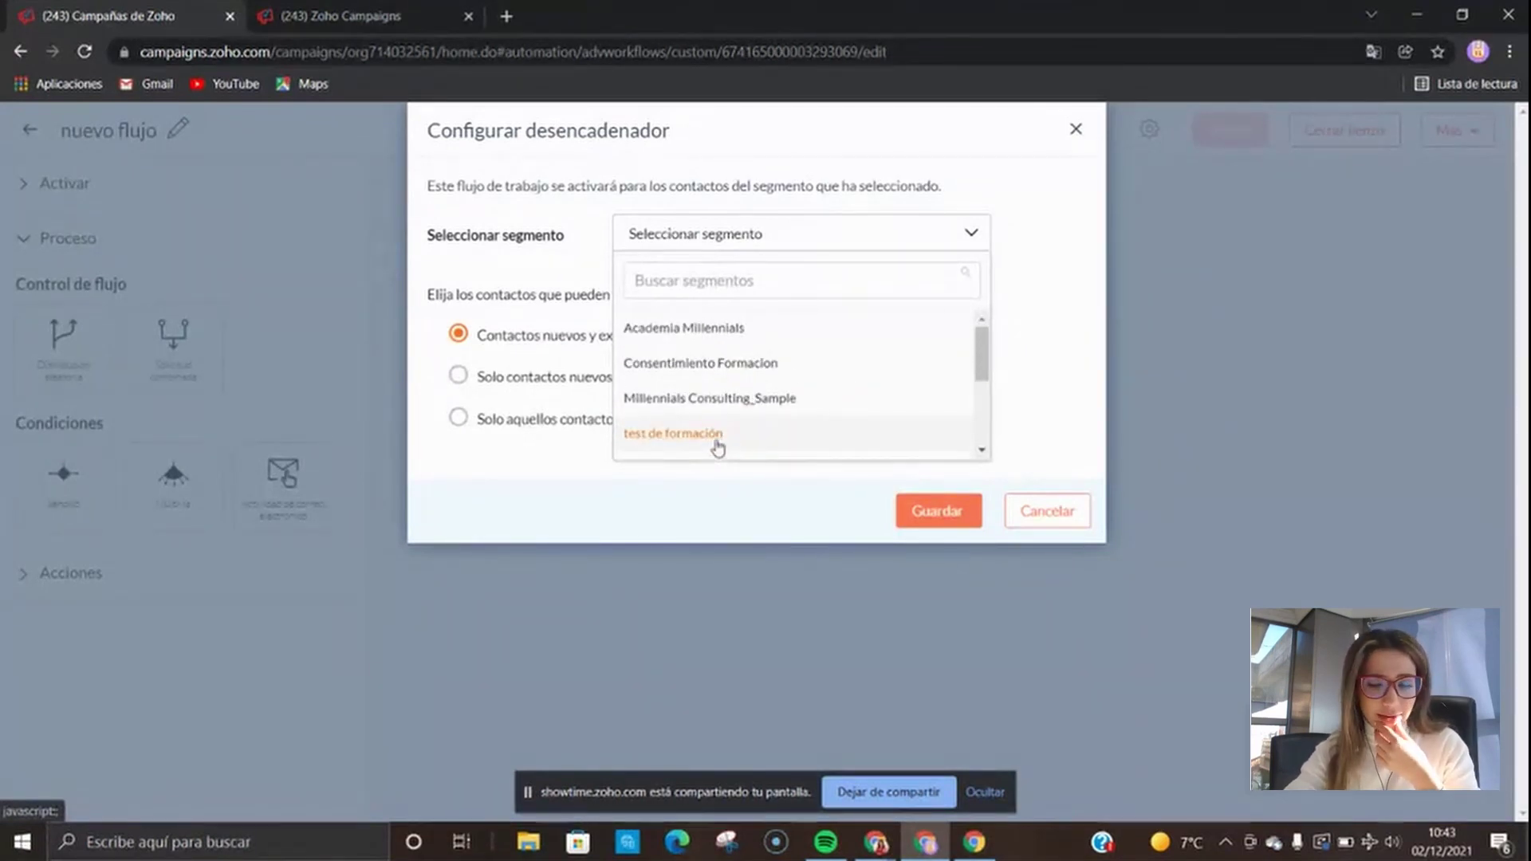
click(717, 444)
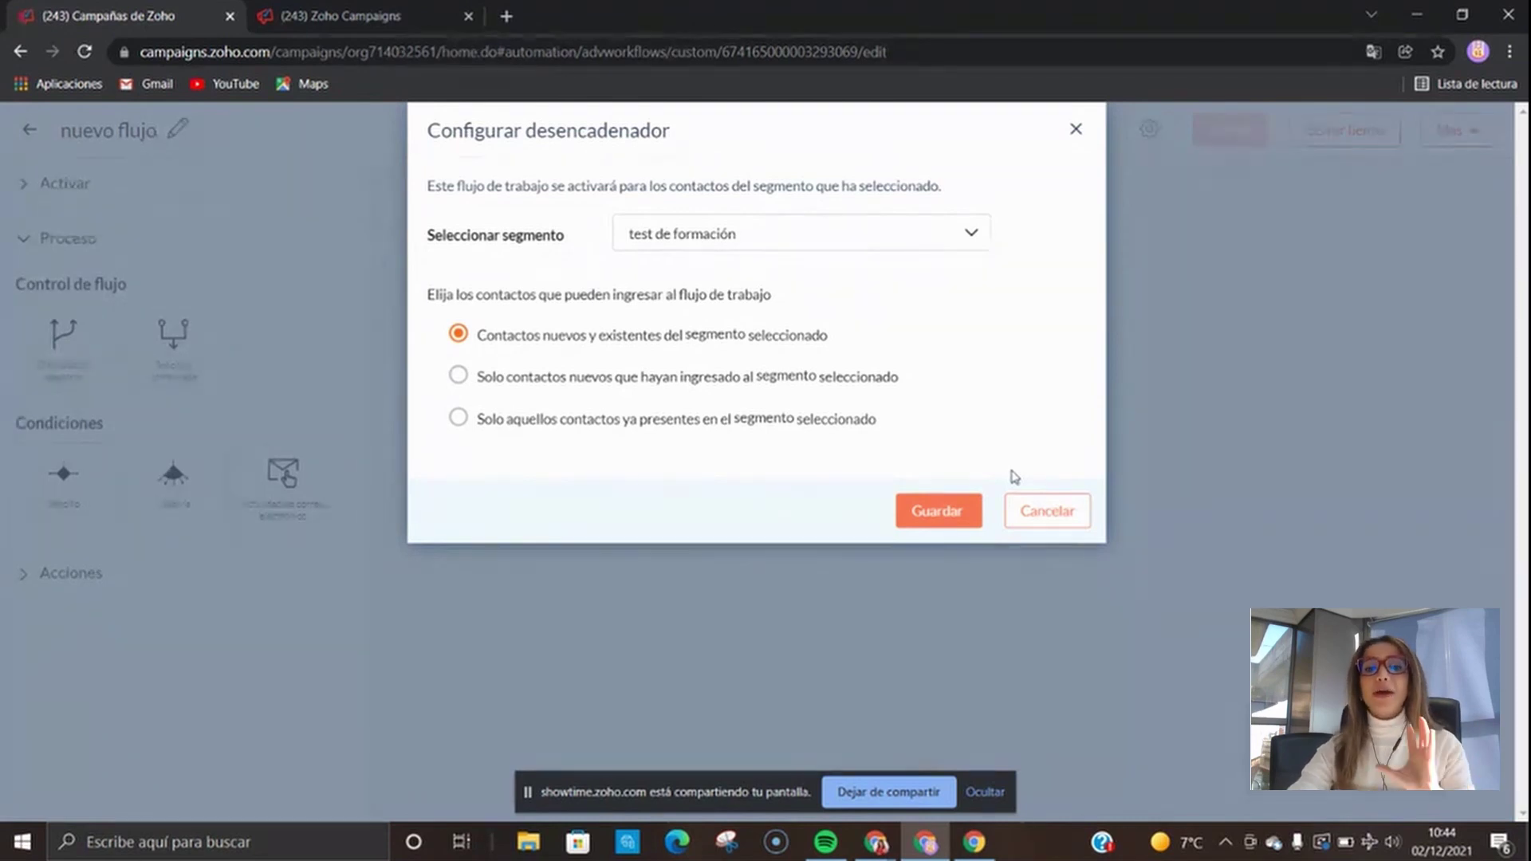
click(931, 514)
Step: Change the trigger's segment to "millennials" and save the trigger configuration
click(702, 234)
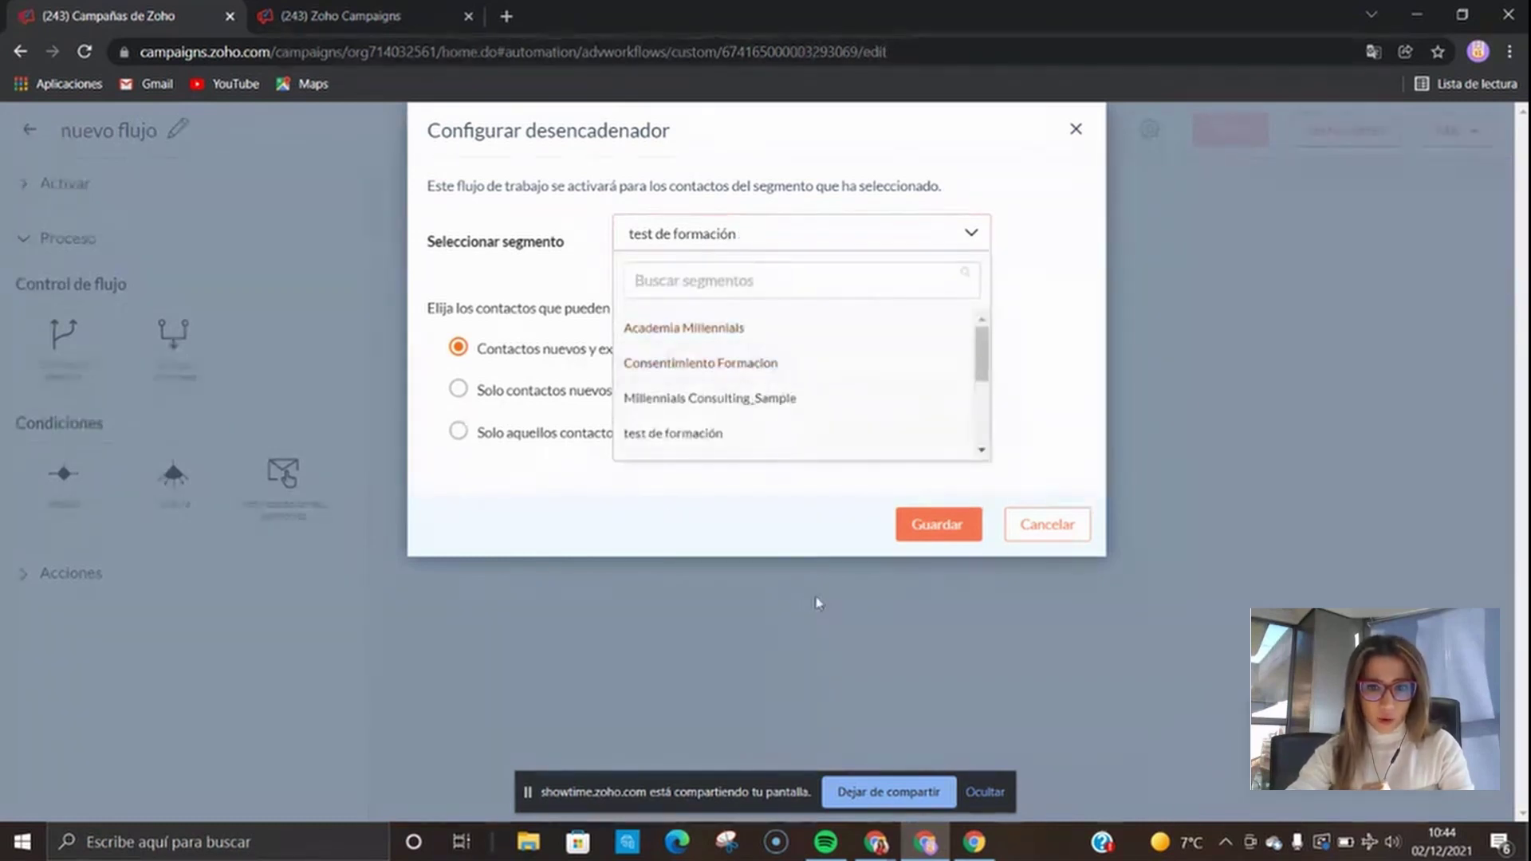
scroll(721, 444, down, 1)
click(706, 448)
click(953, 523)
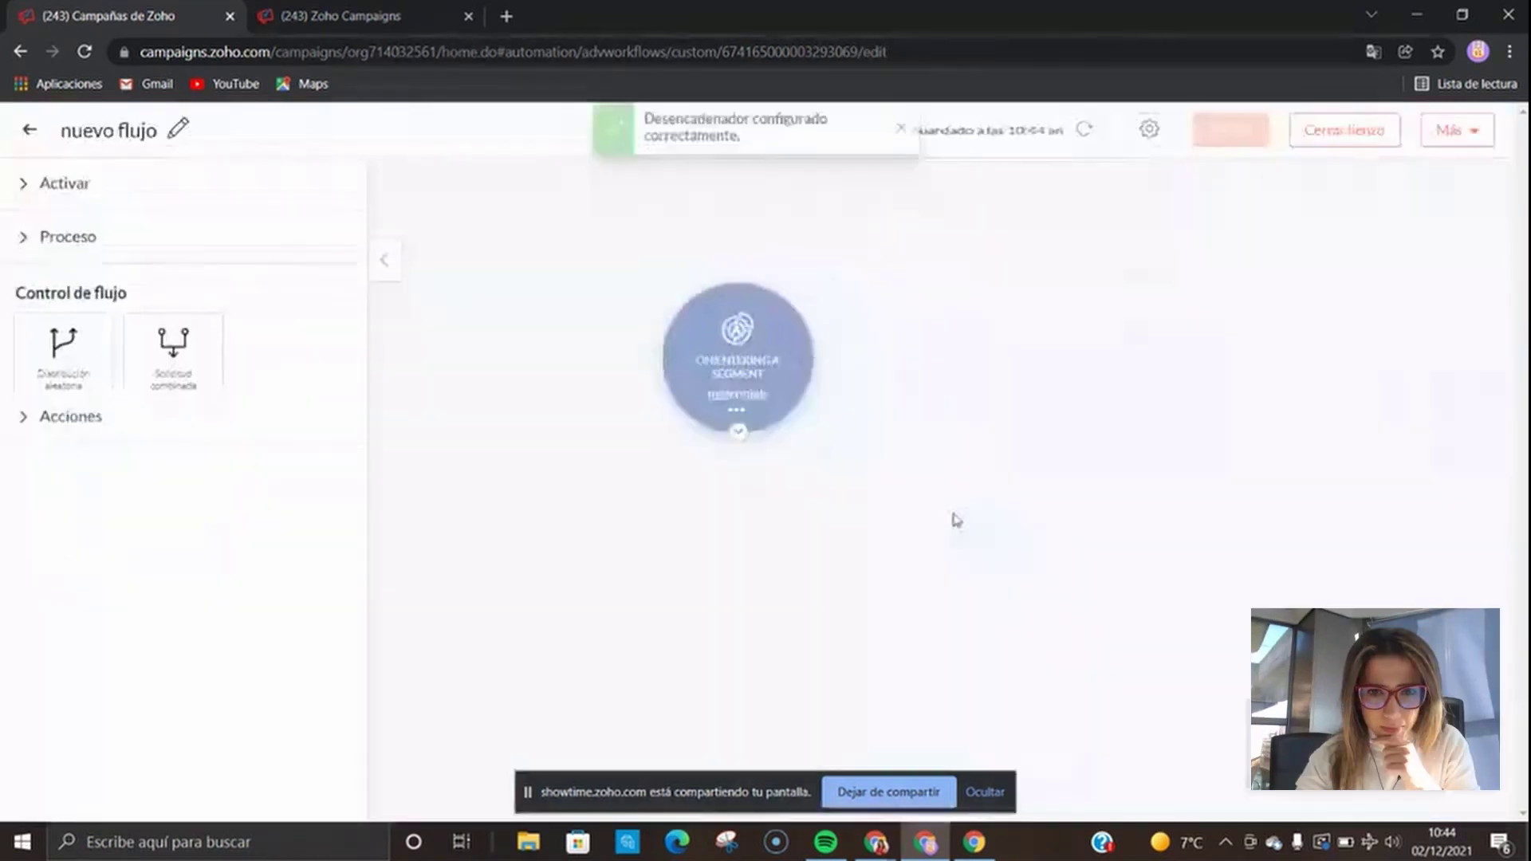
Step: Add a date field trigger beside the segment trigger and base contact entry on the custom date field "Cumpleaños"
click(50, 187)
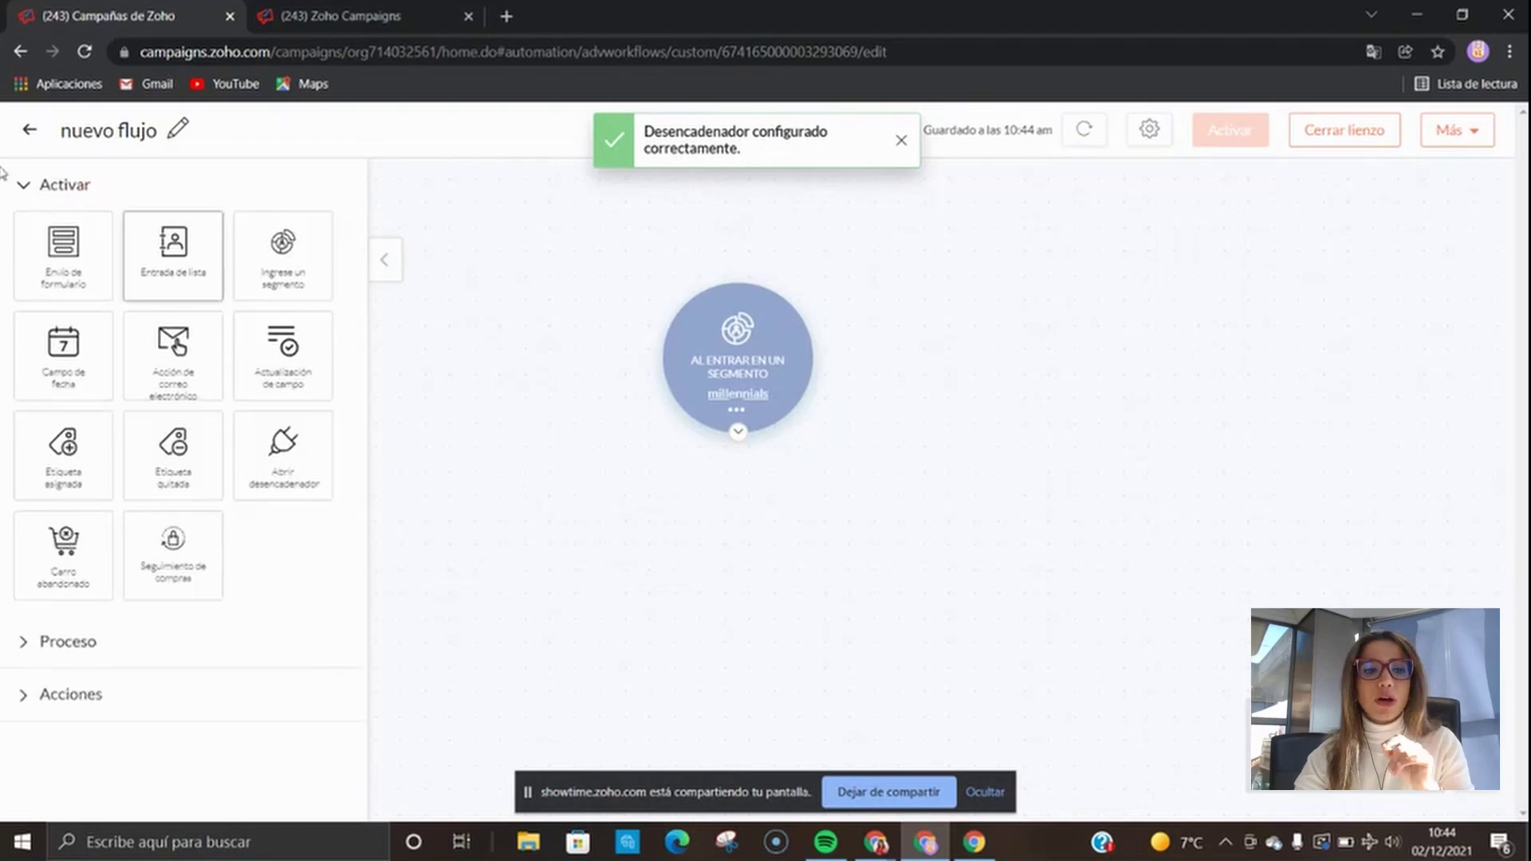
drag(79, 391, 989, 390)
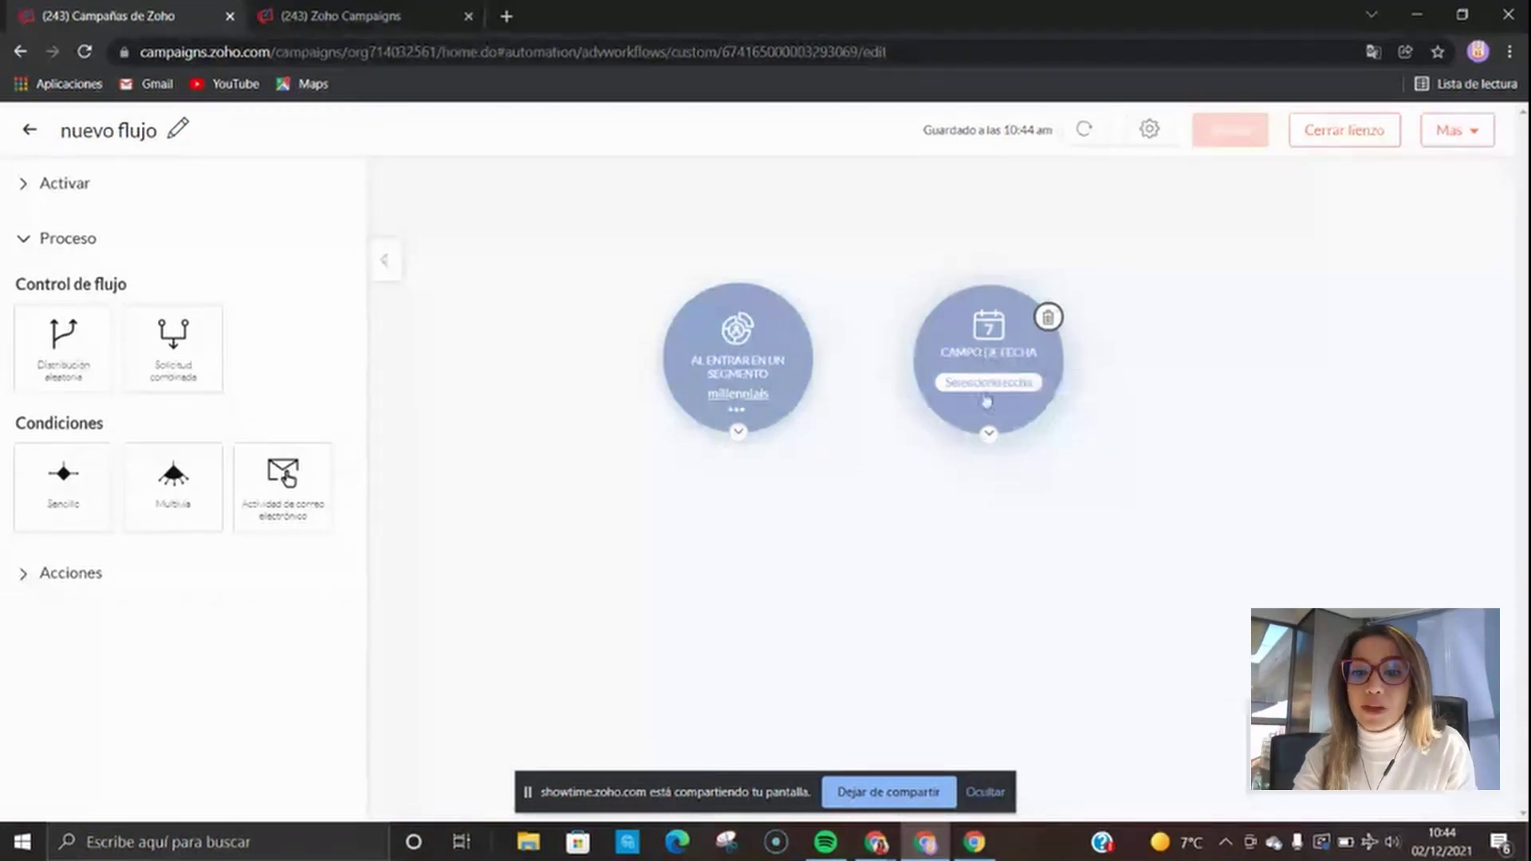
click(987, 384)
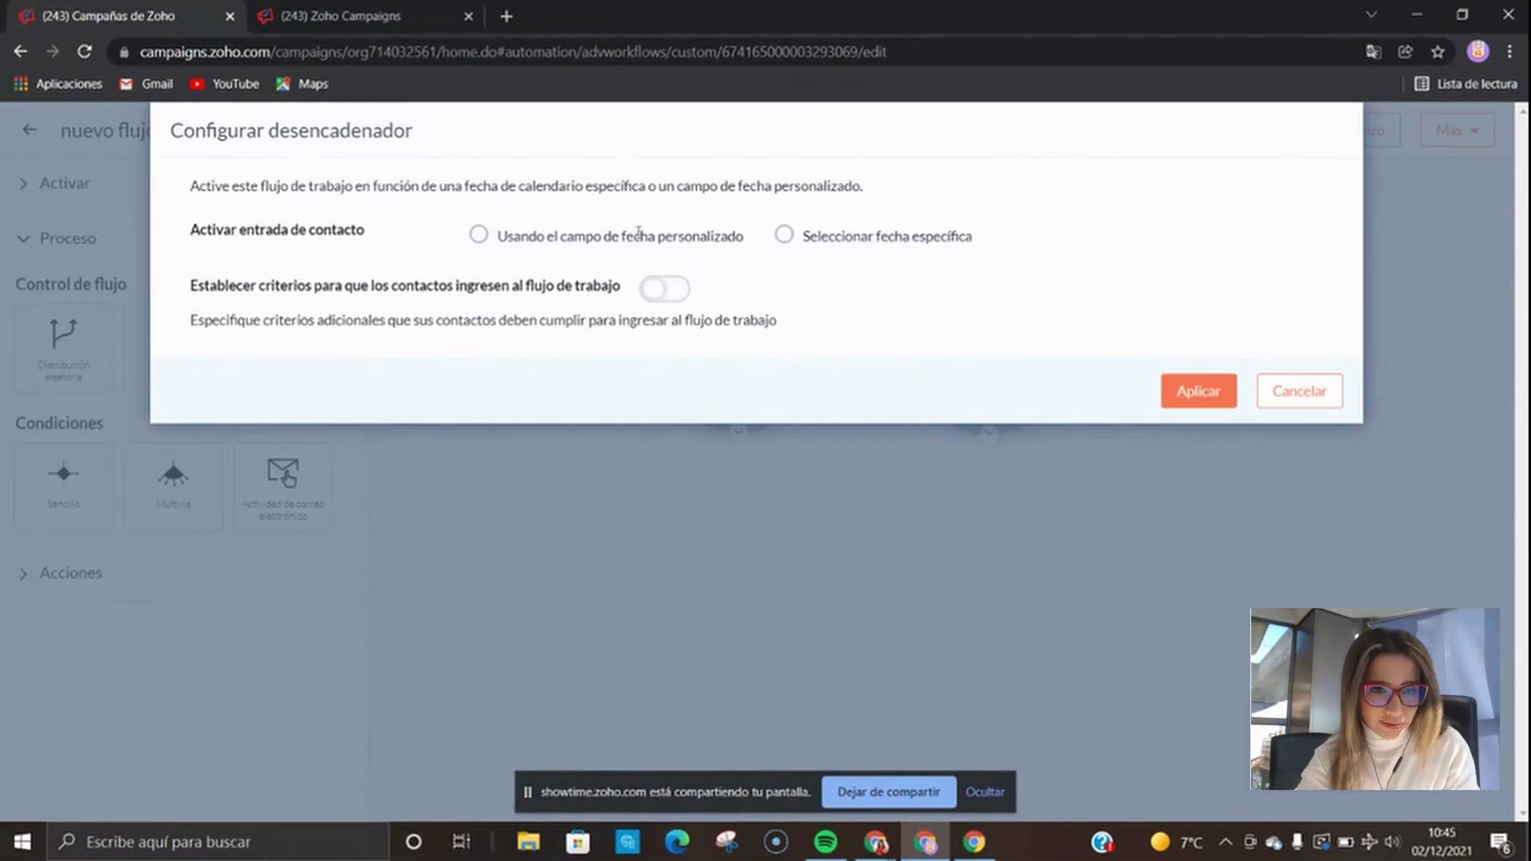
click(478, 234)
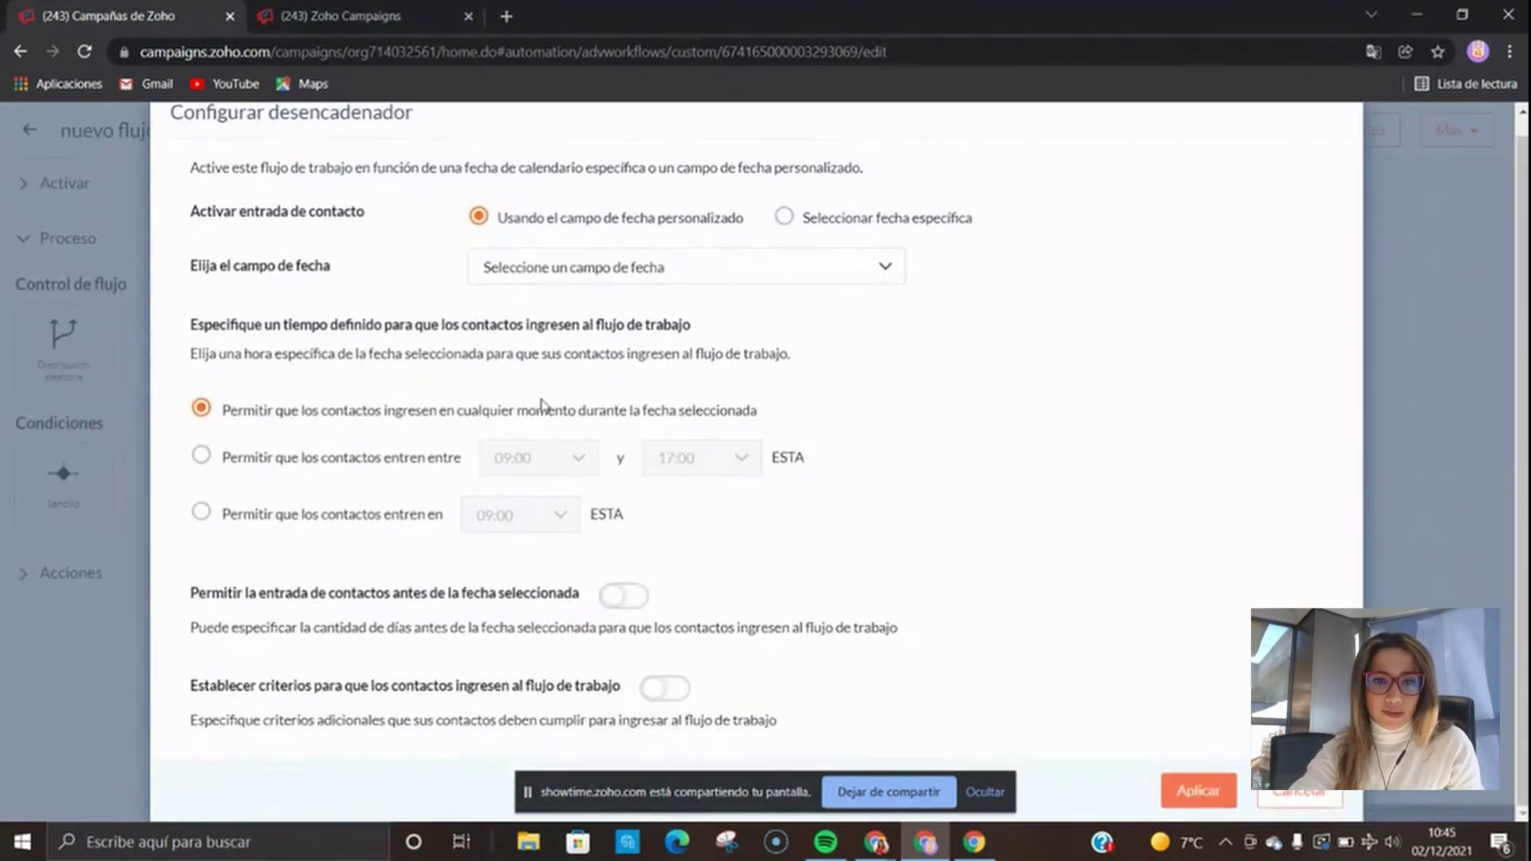
click(641, 277)
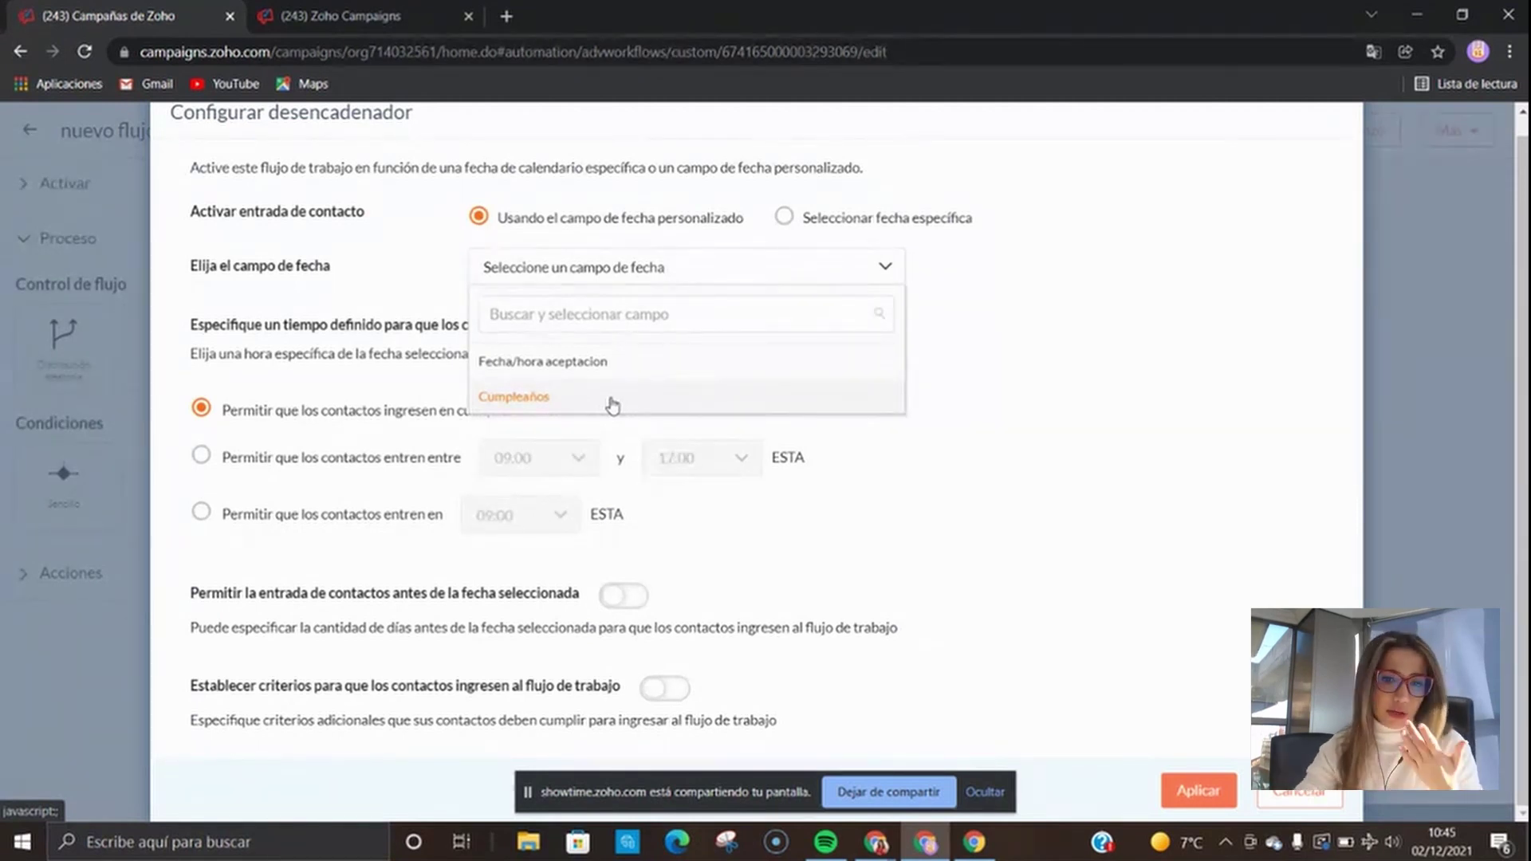
click(639, 387)
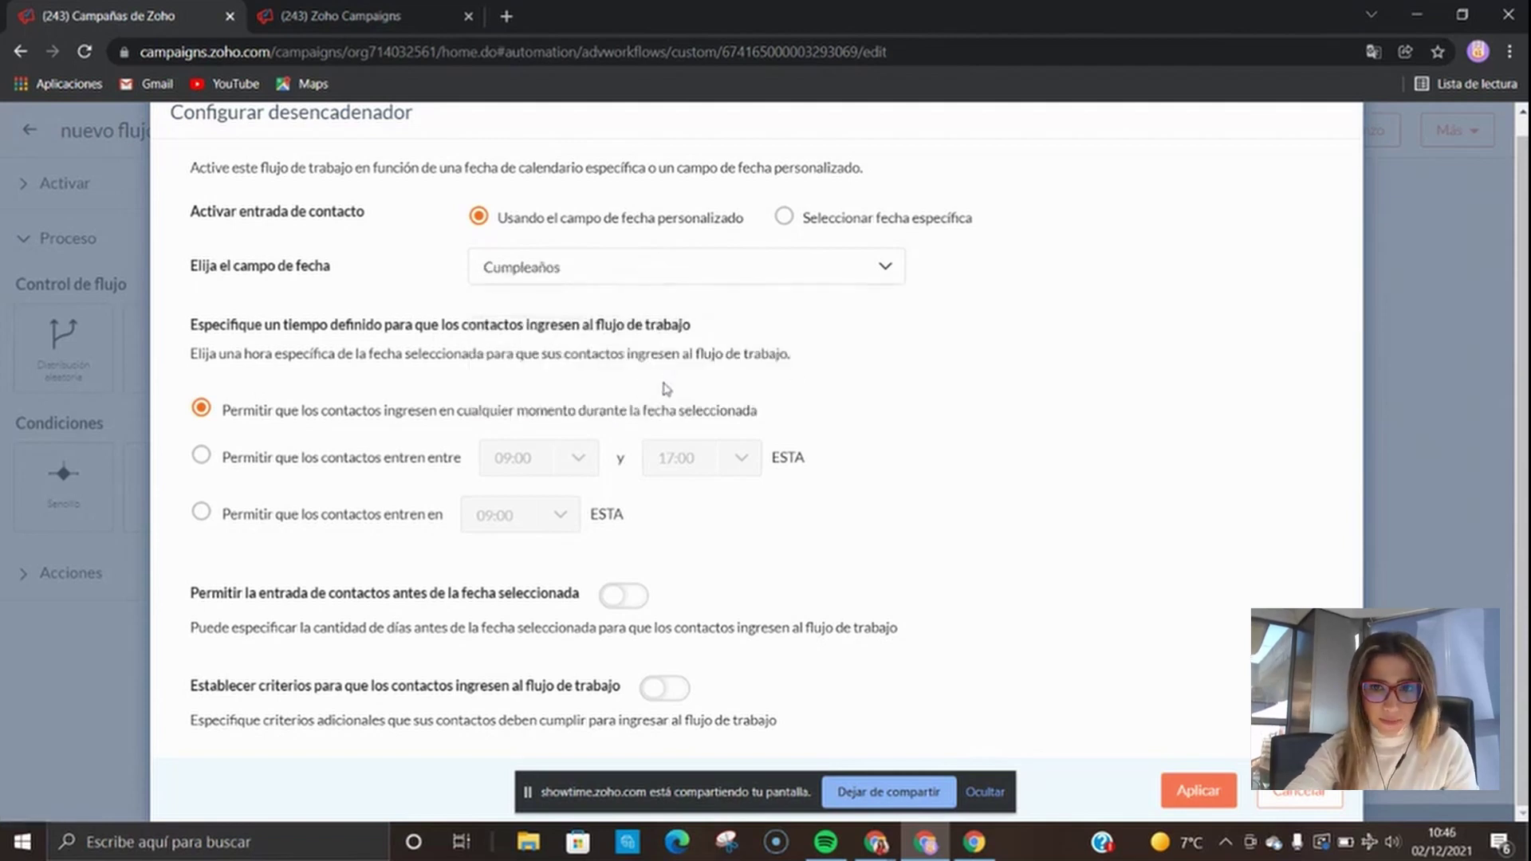
Step: Review the date trigger's entry-time, early-entry and additional criteria options, then apply the configuration with the extra criteria turned off
drag(219, 325, 662, 354)
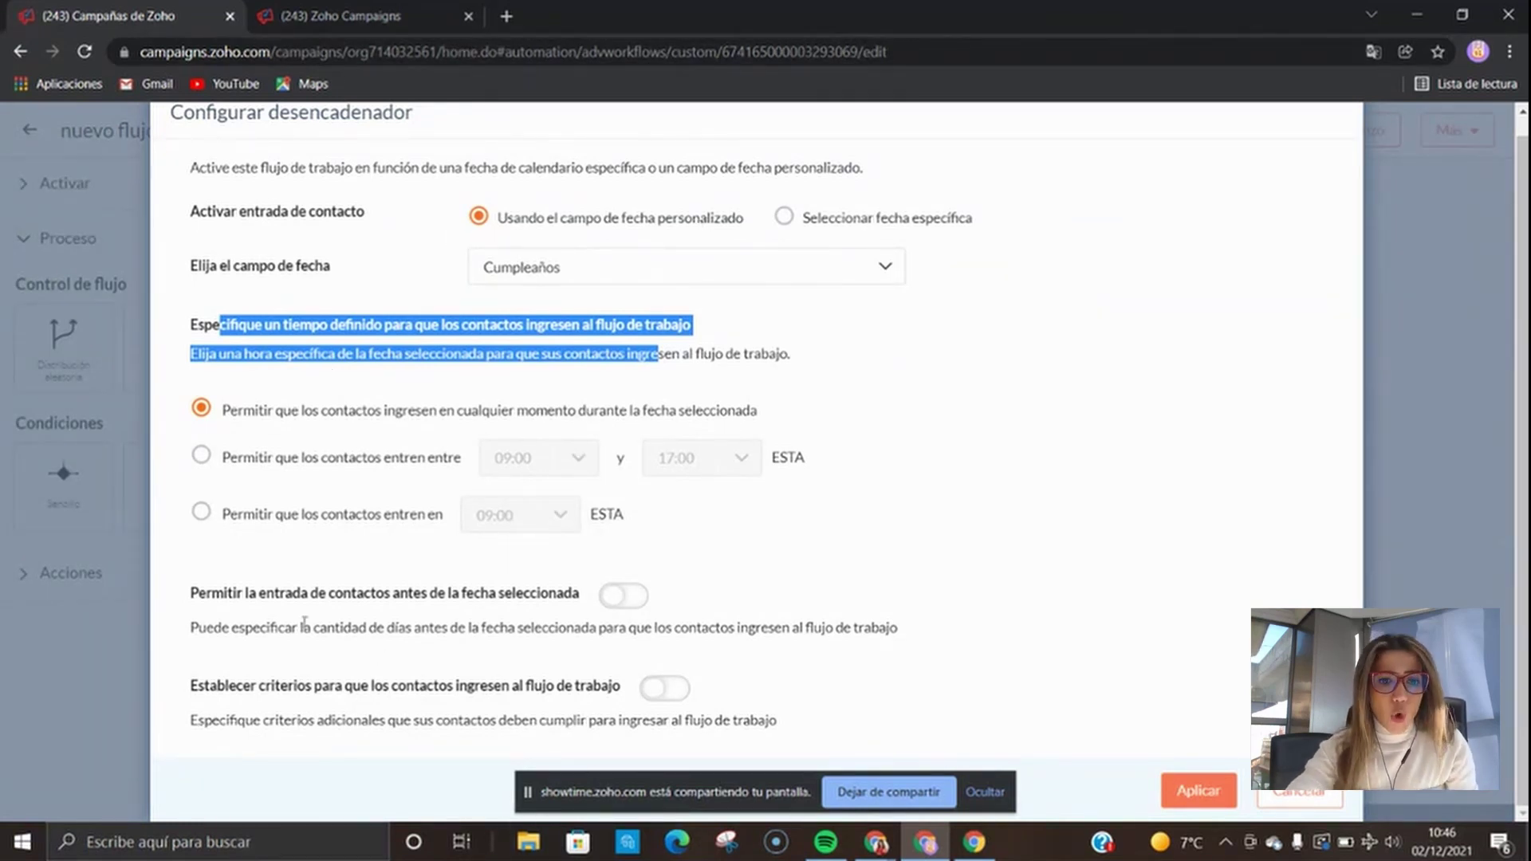
drag(191, 604, 457, 594)
click(557, 622)
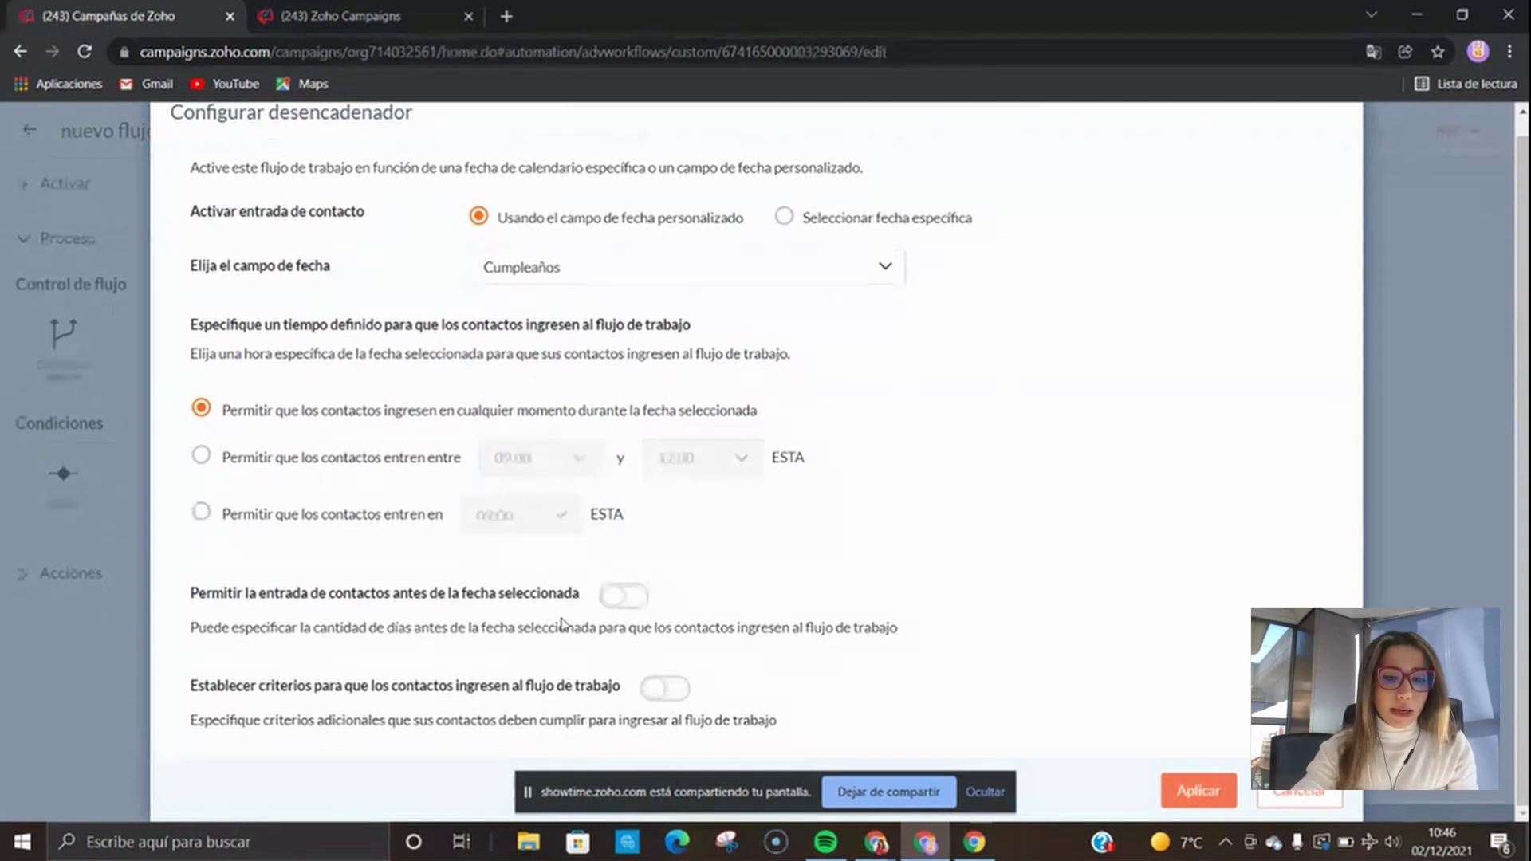
click(658, 699)
scroll(657, 699, down, 2)
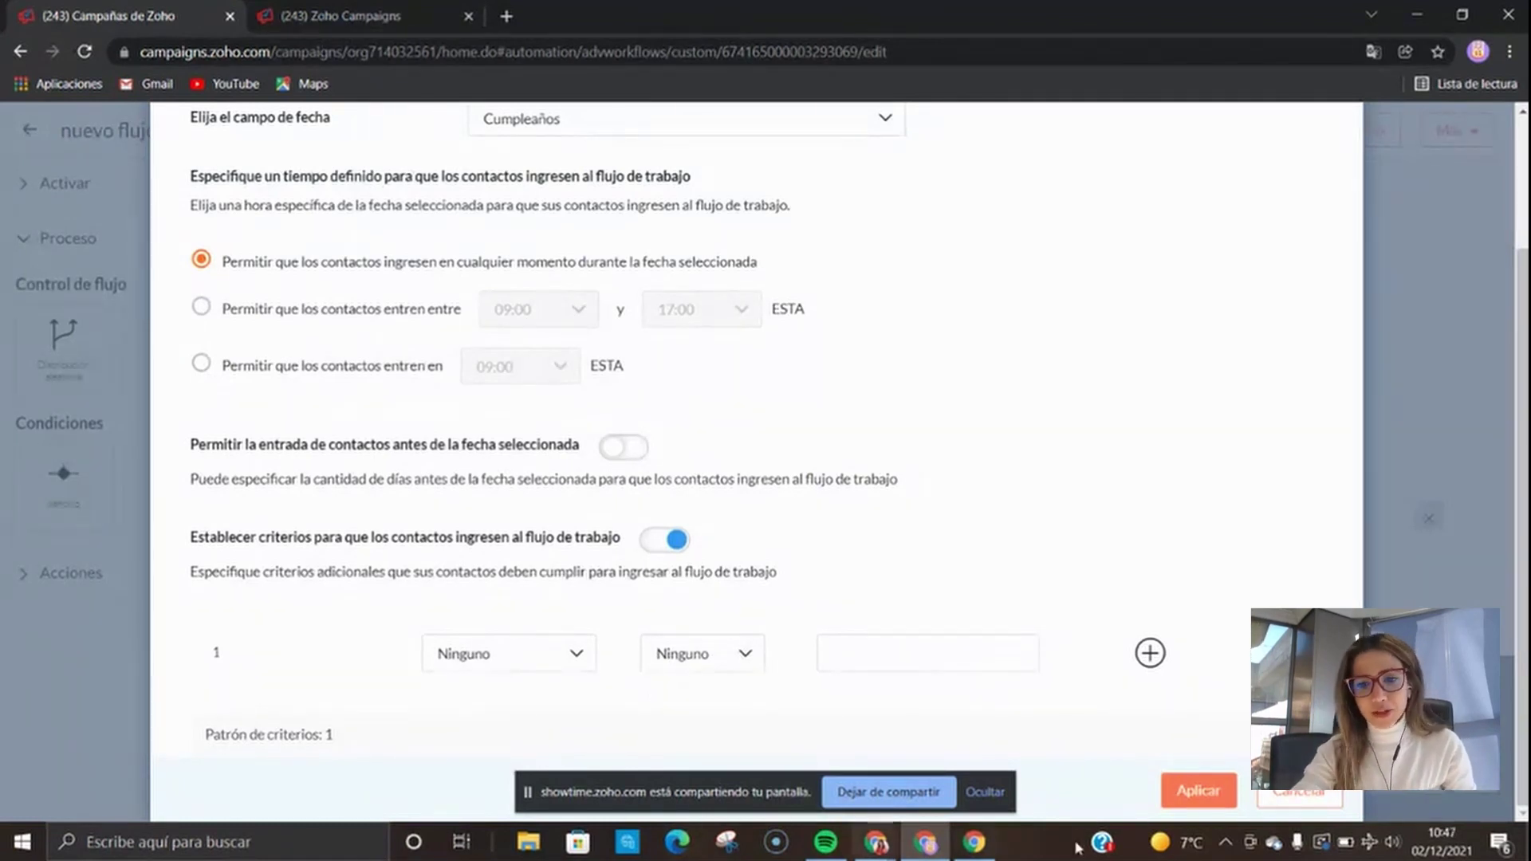
click(665, 539)
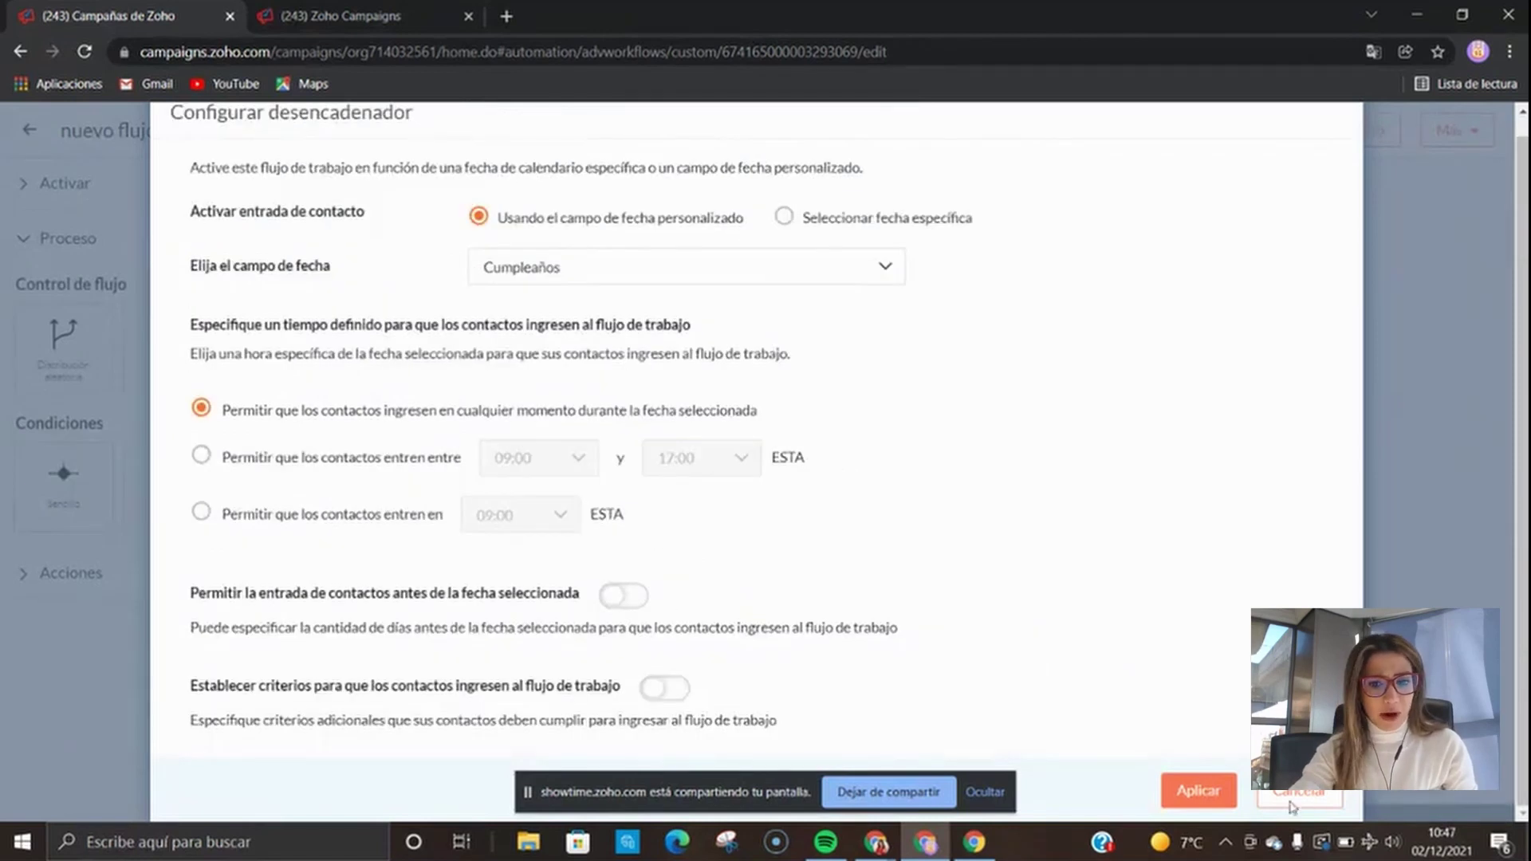
click(1202, 791)
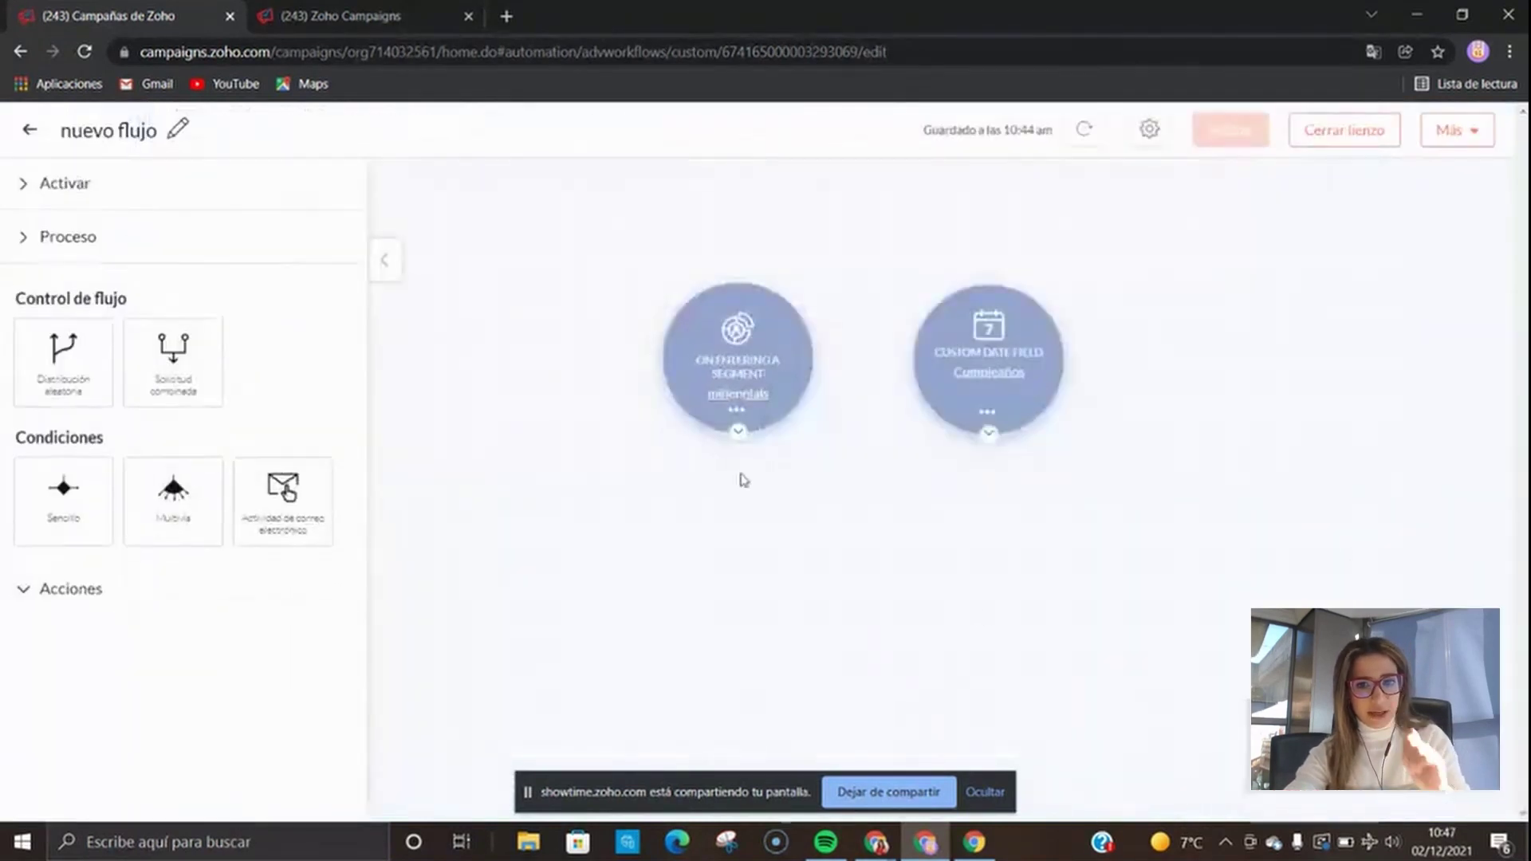
Step: Look through the engagement and productivity actions available for the workflow
click(86, 254)
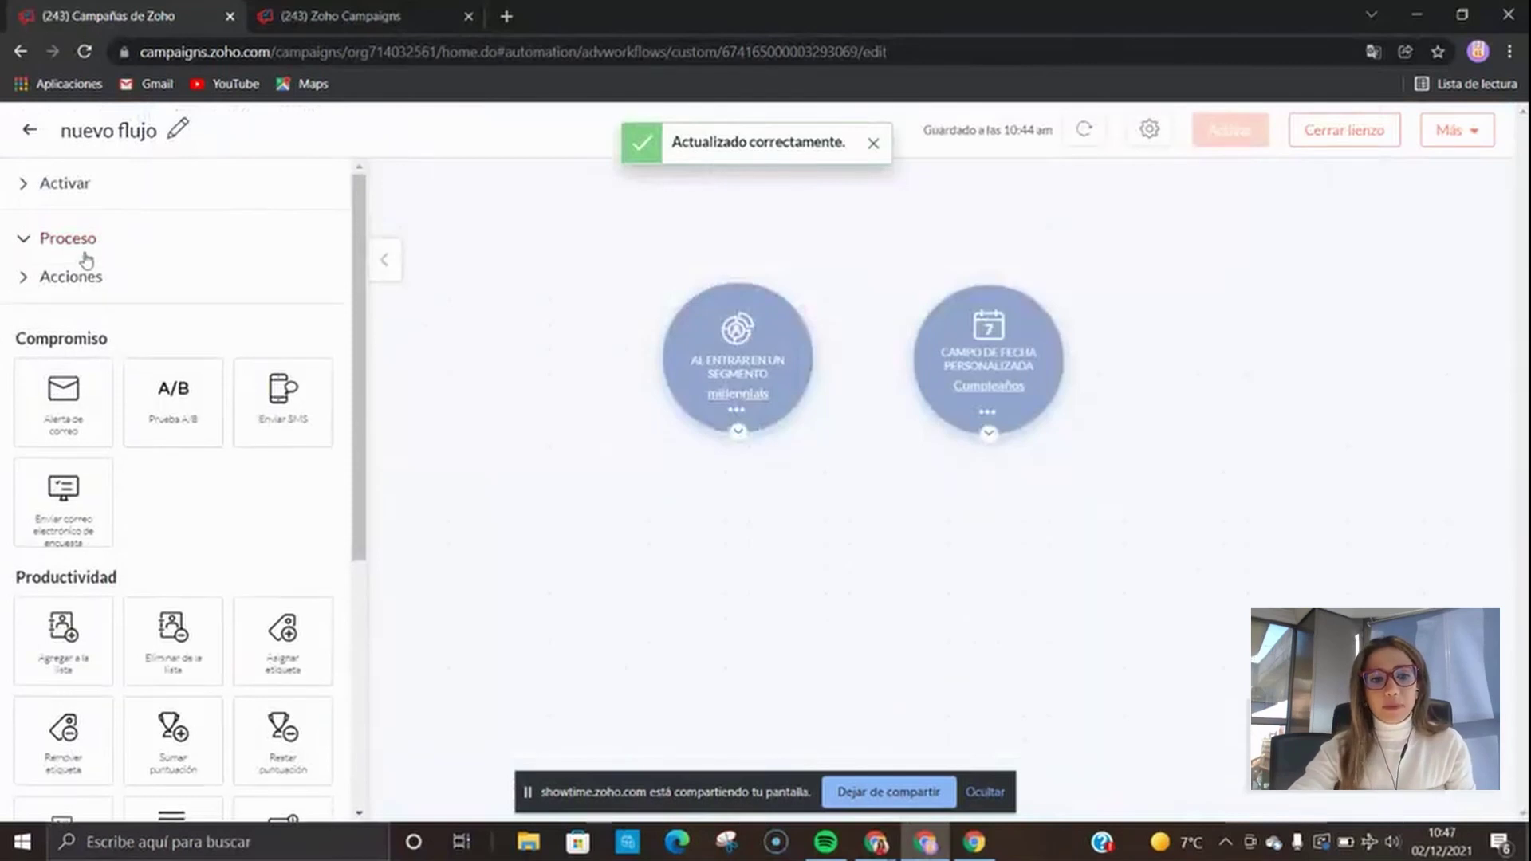
click(75, 239)
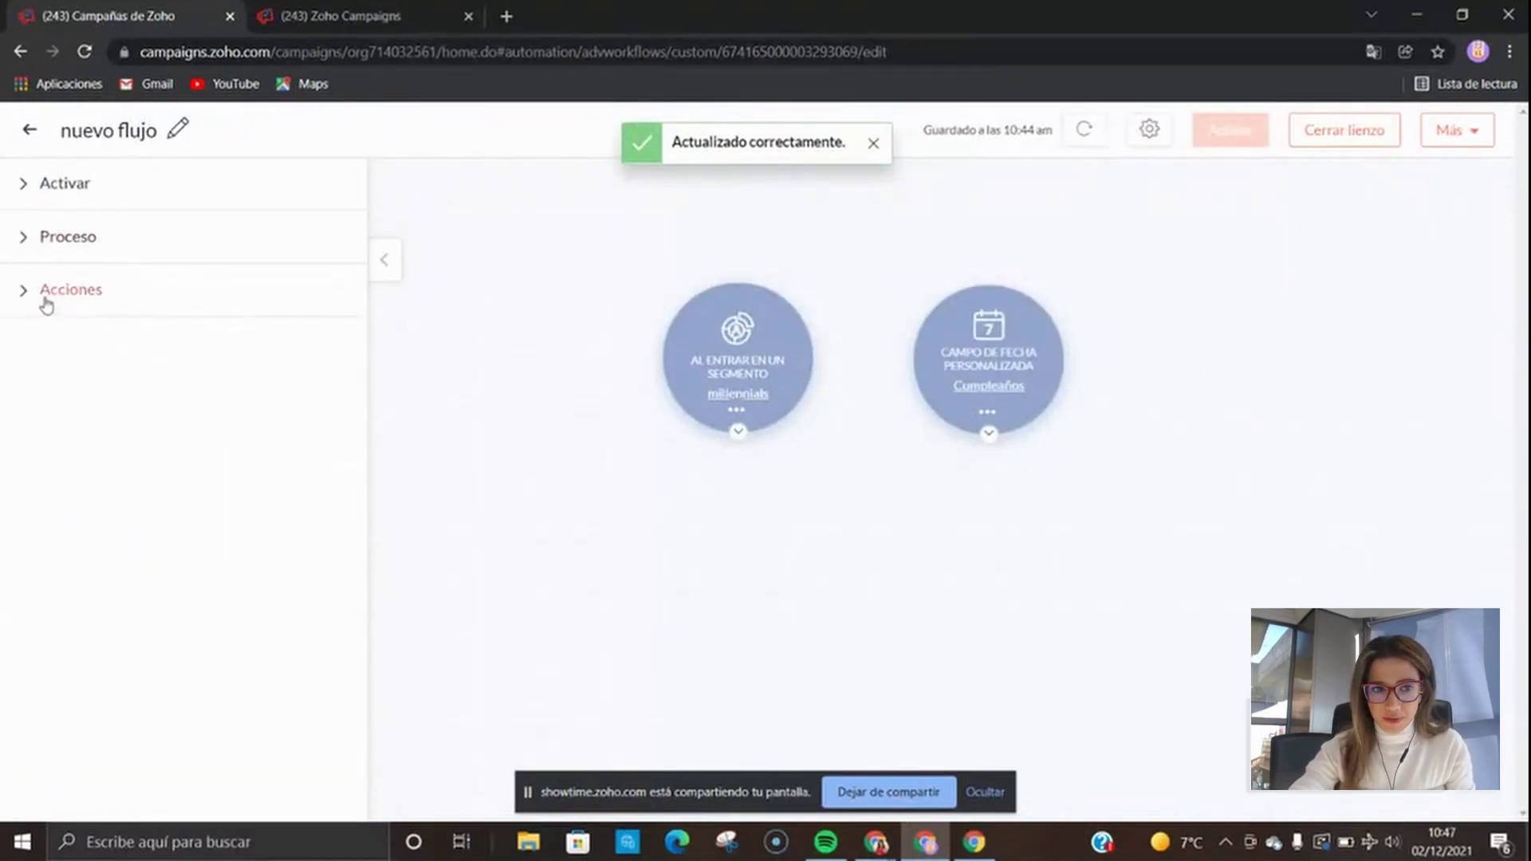
click(46, 305)
scroll(157, 466, down, 2)
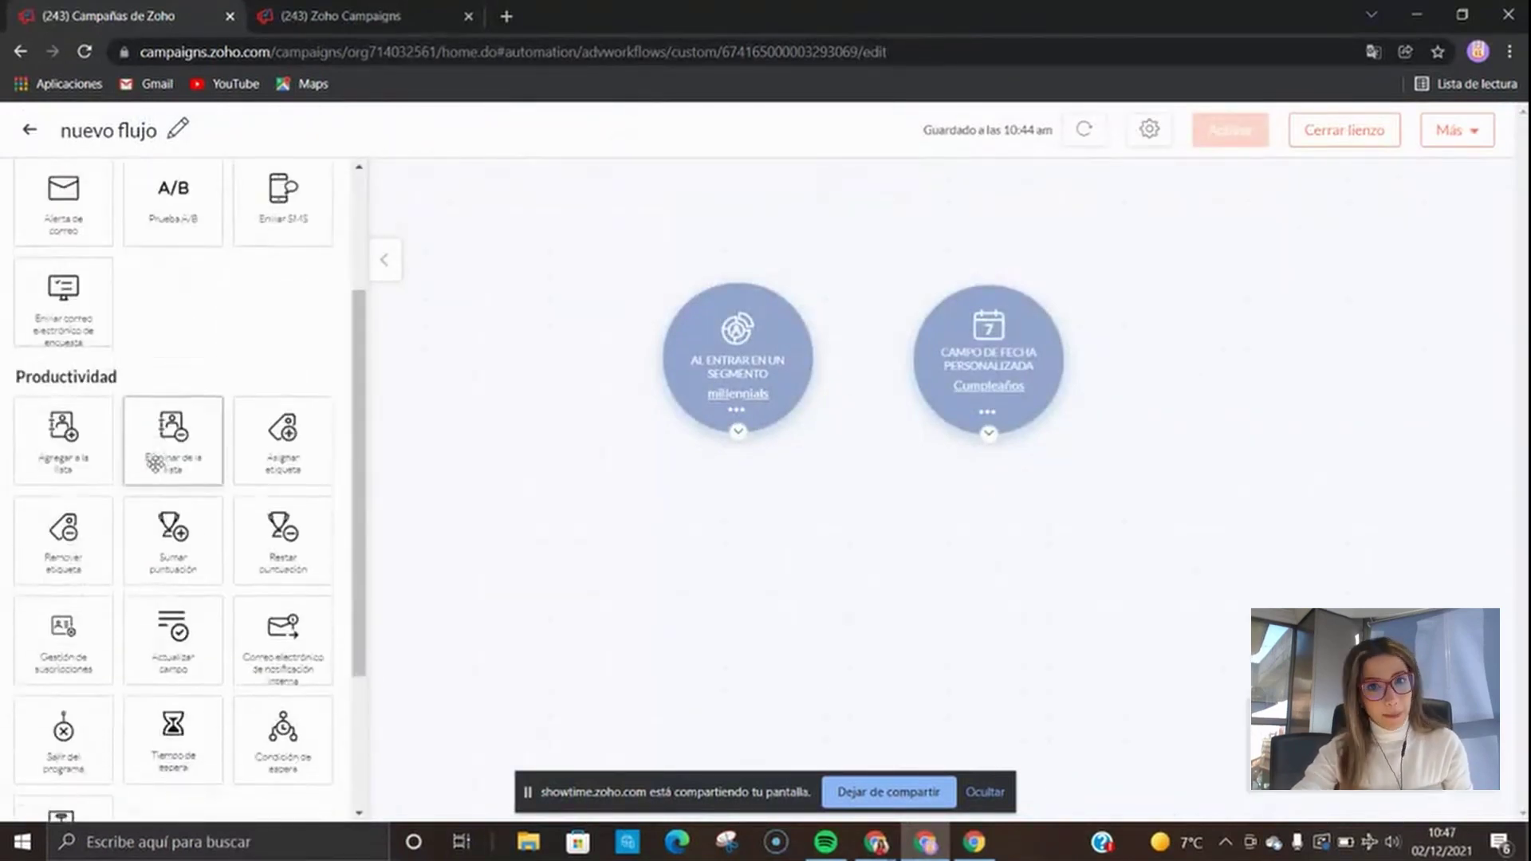